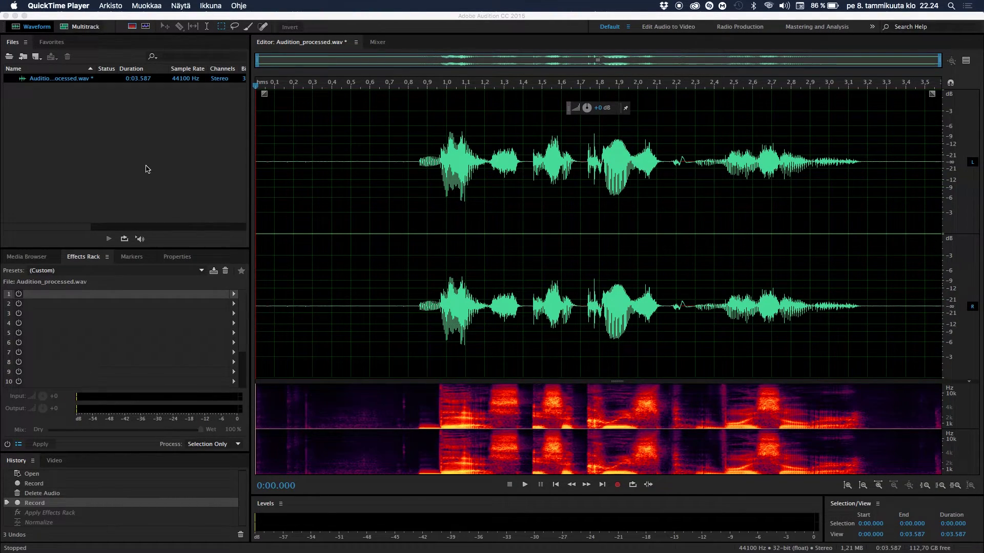
# Play the unprocessed voiceover, then replay it from about 0:00.725, just before the speech
pyautogui.click(258, 136)
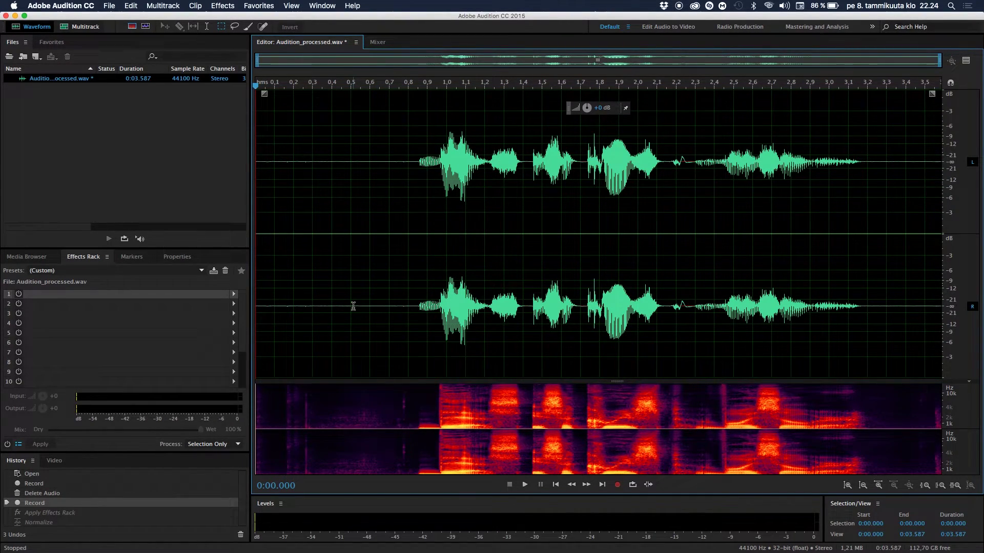
pyautogui.press('space')
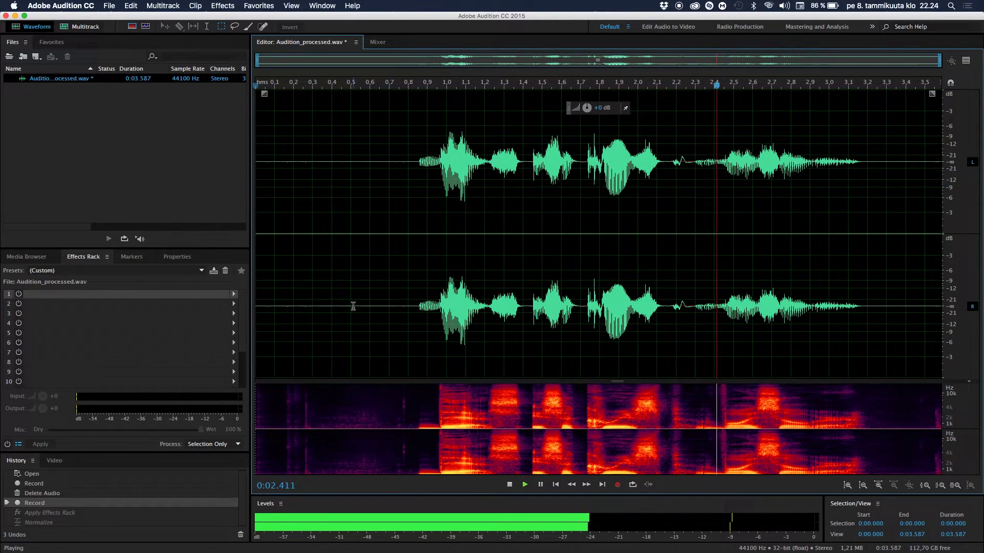
pyautogui.click(351, 226)
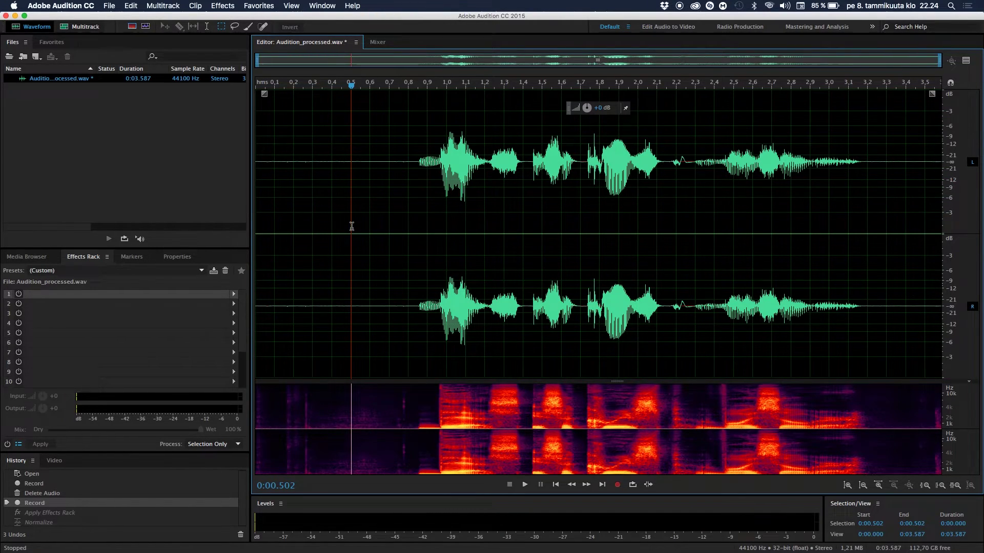
pyautogui.click(413, 172)
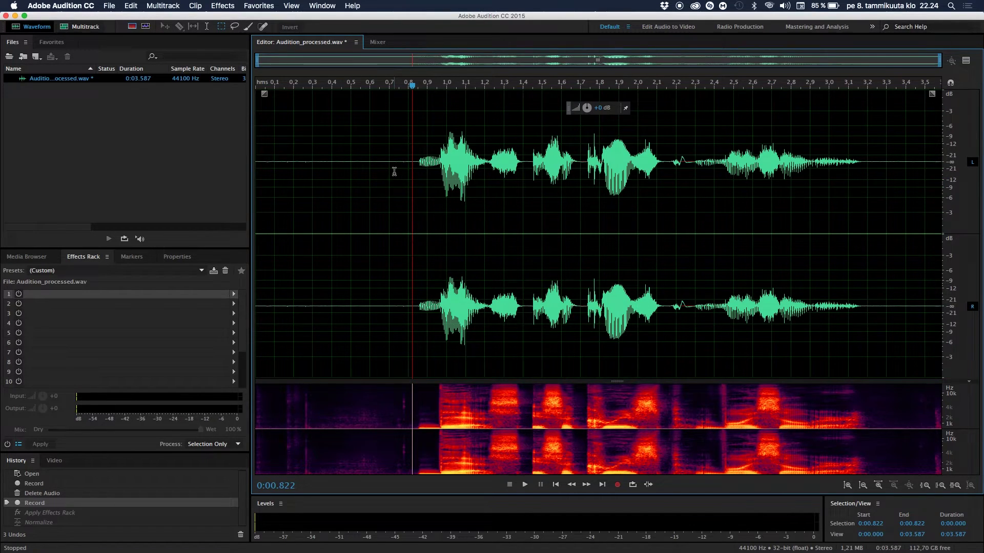
pyautogui.click(394, 171)
pyautogui.press('space')
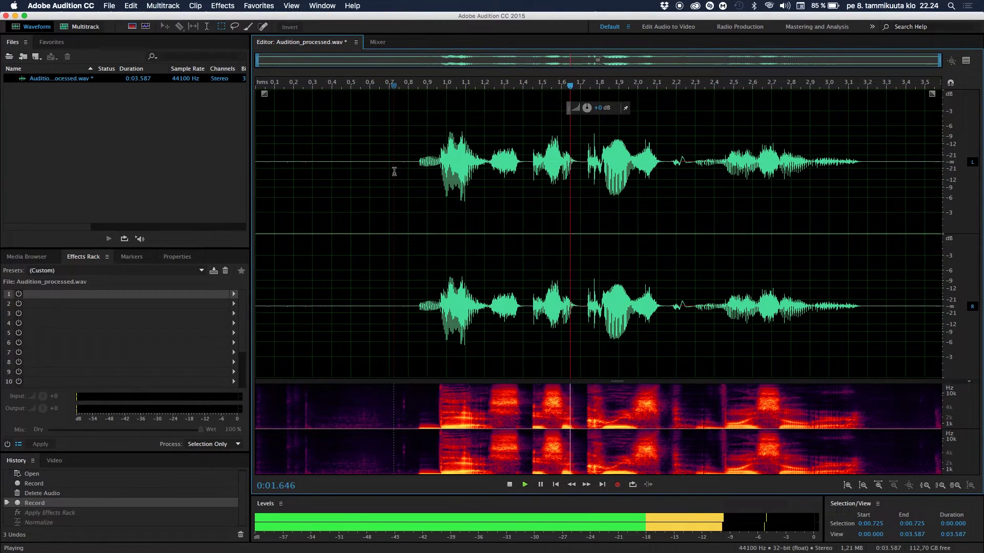
pyautogui.press('space')
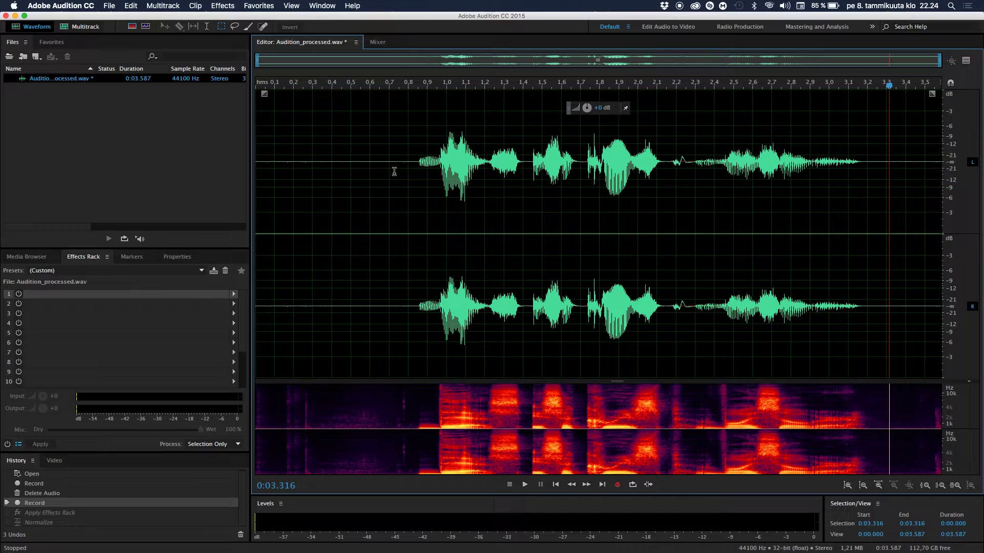
pyautogui.press('super+shift+z')
pyautogui.press('super+shift+z')
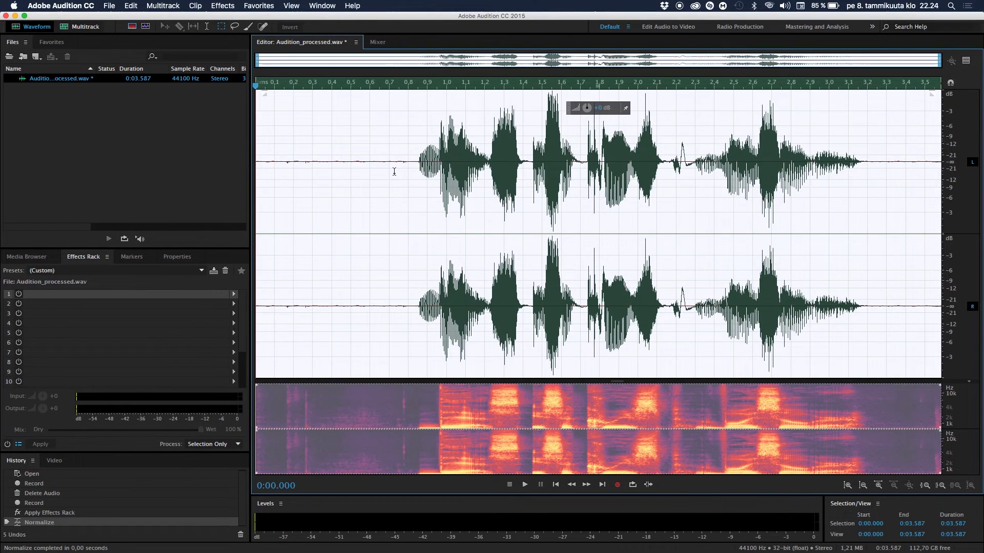
pyautogui.click(358, 160)
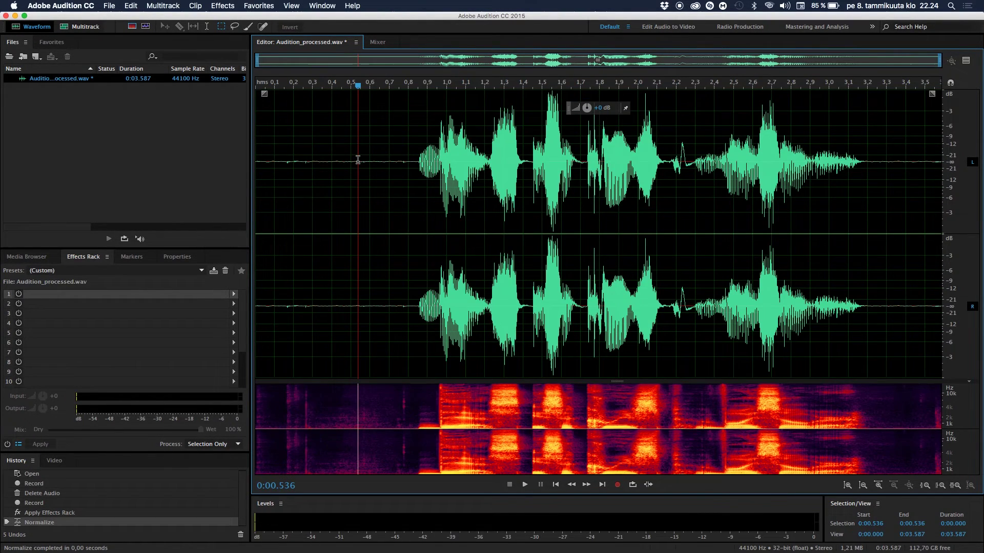
pyautogui.press('space')
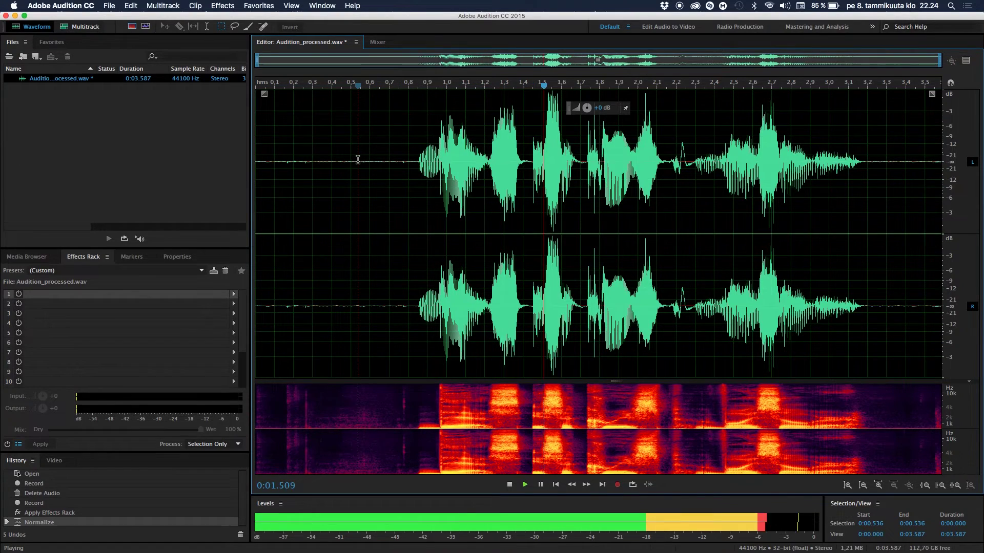
pyautogui.press('space')
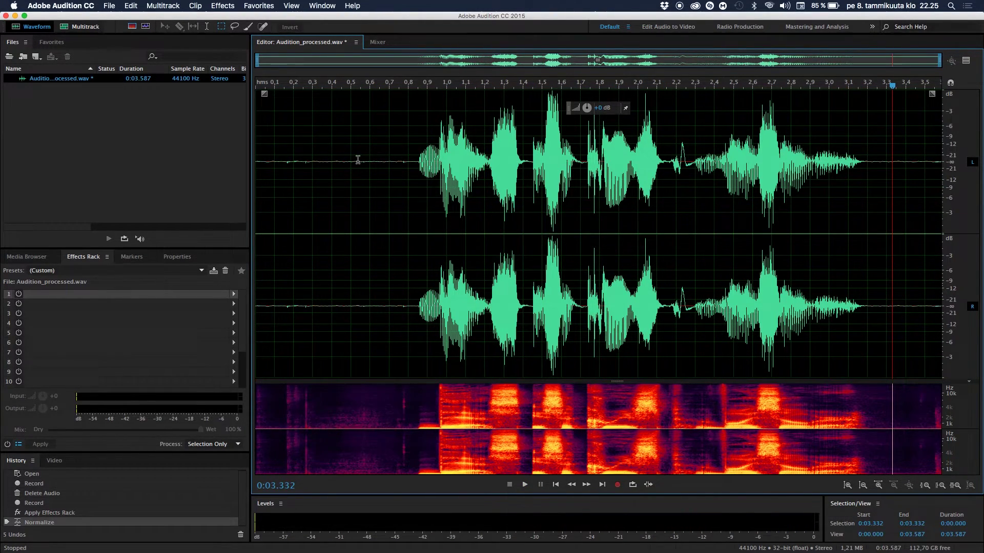
pyautogui.press('super+z')
pyautogui.press('super+z')
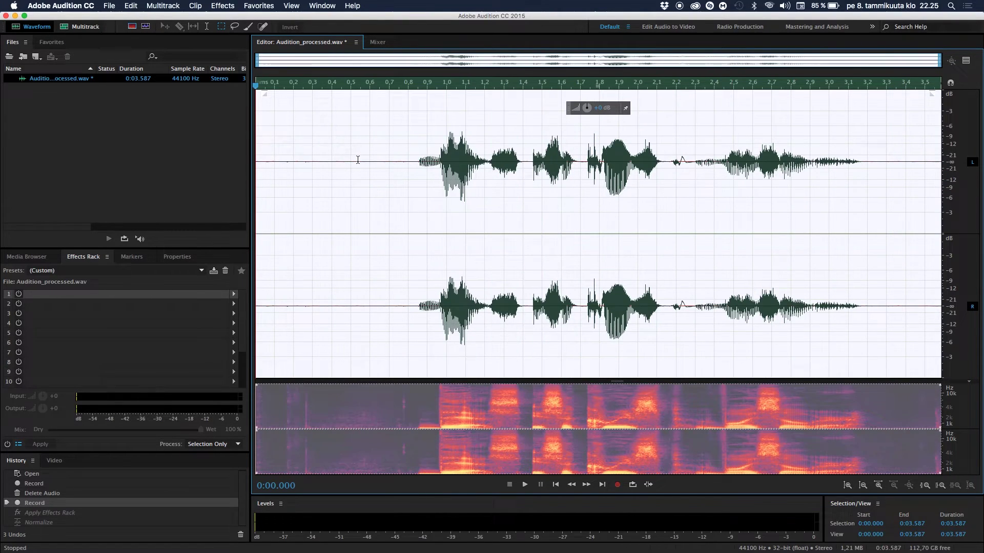
pyautogui.click(357, 160)
pyautogui.click(315, 154)
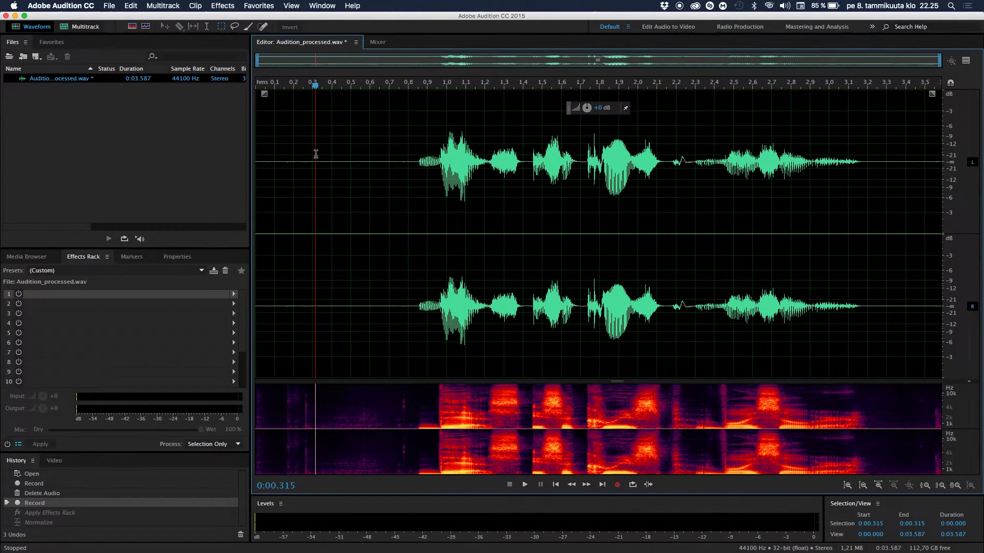
pyautogui.moveTo(315, 84); pyautogui.dragTo(256, 83)
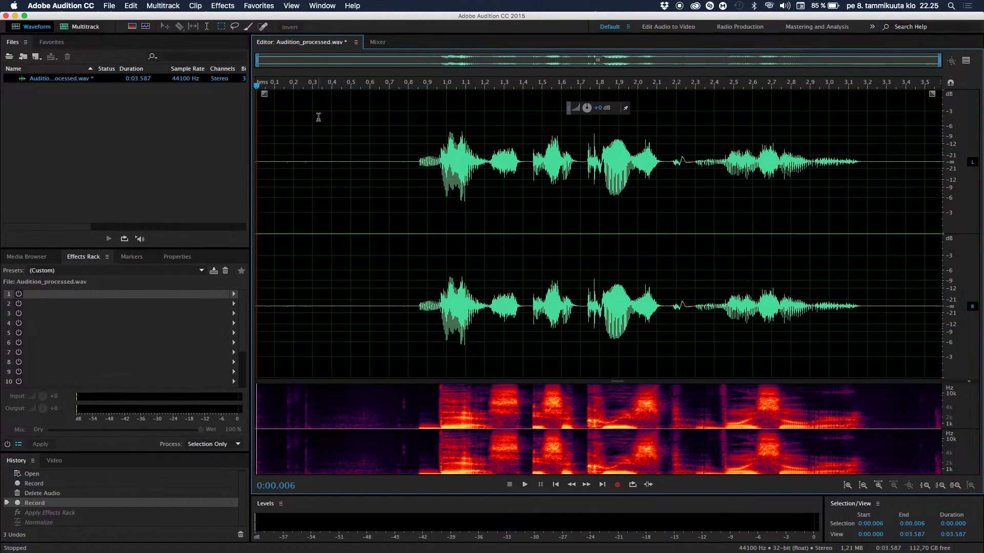
# Begin recording a new Favorite and select the entire voiceover waveform
pyautogui.click(262, 6)
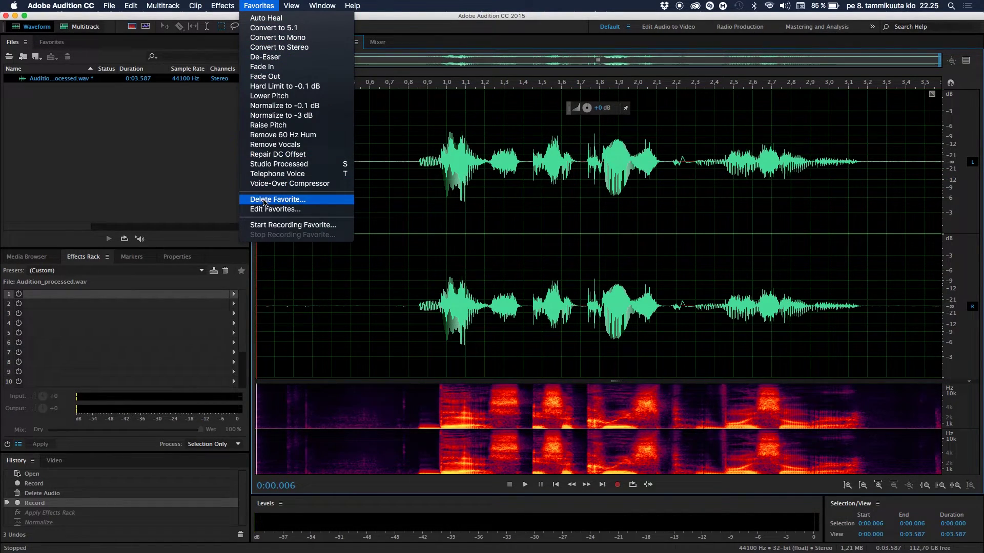
pyautogui.click(276, 228)
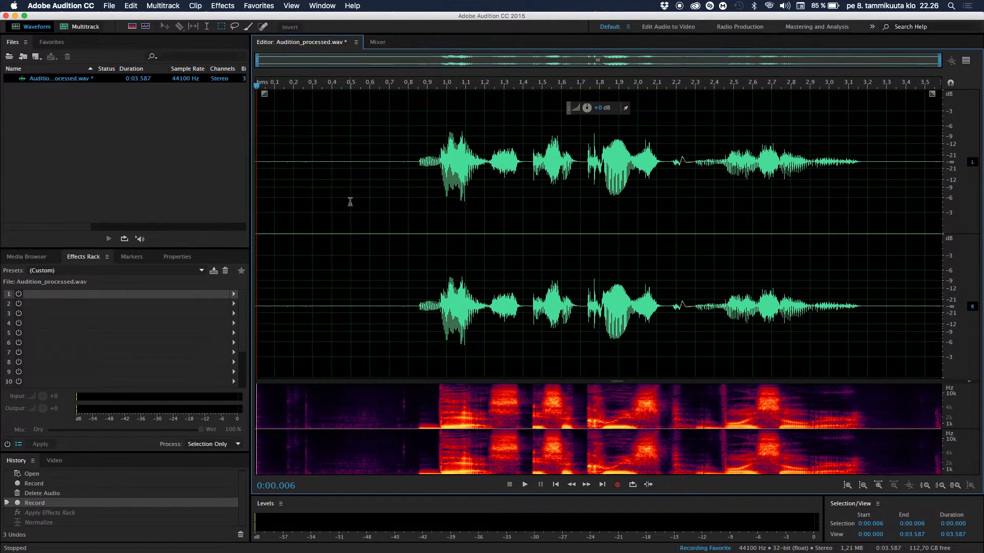
pyautogui.press('super+a')
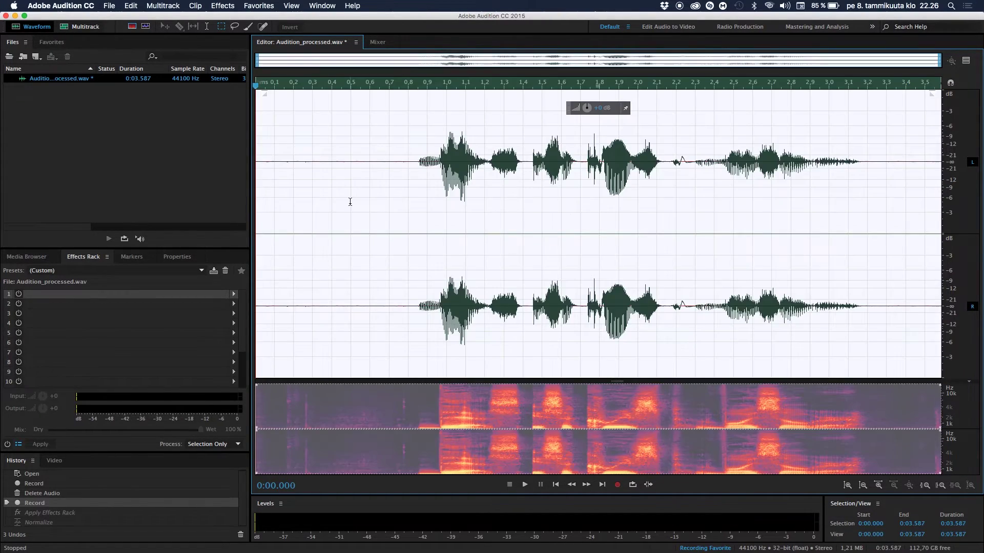
# Add Dynamics Processing to the first rack slot and reset it to the default preset
pyautogui.click(235, 297)
pyautogui.moveTo(268, 333)
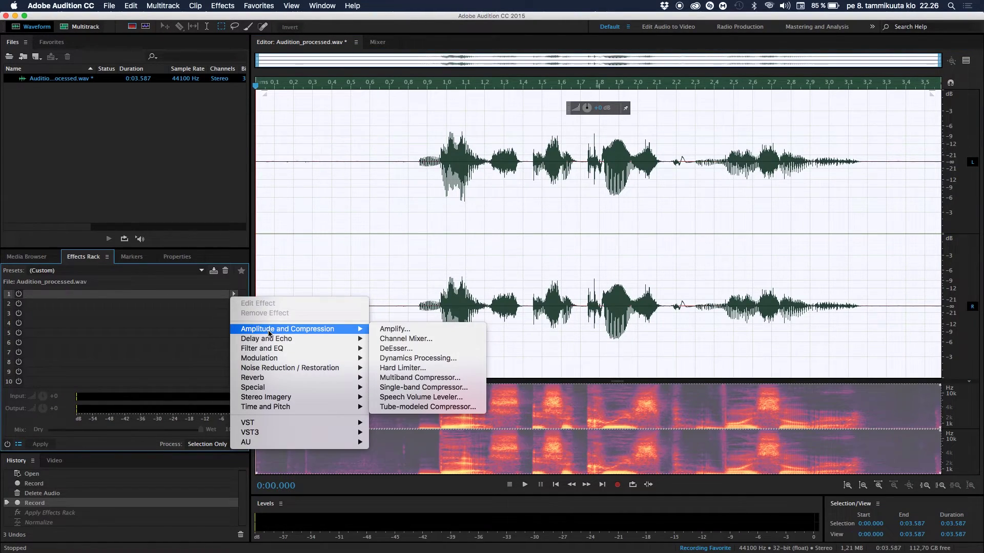
pyautogui.click(405, 358)
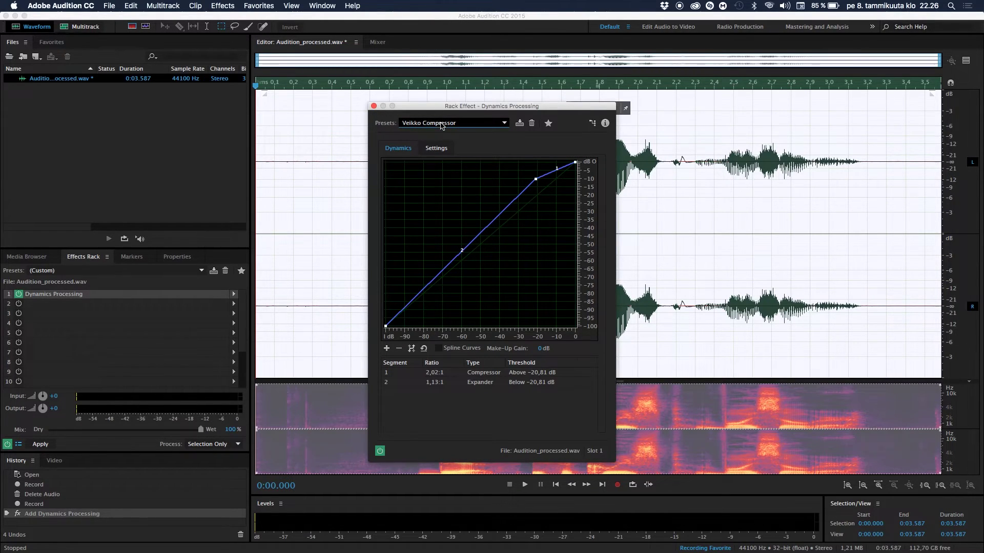
pyautogui.click(441, 123)
pyautogui.click(419, 129)
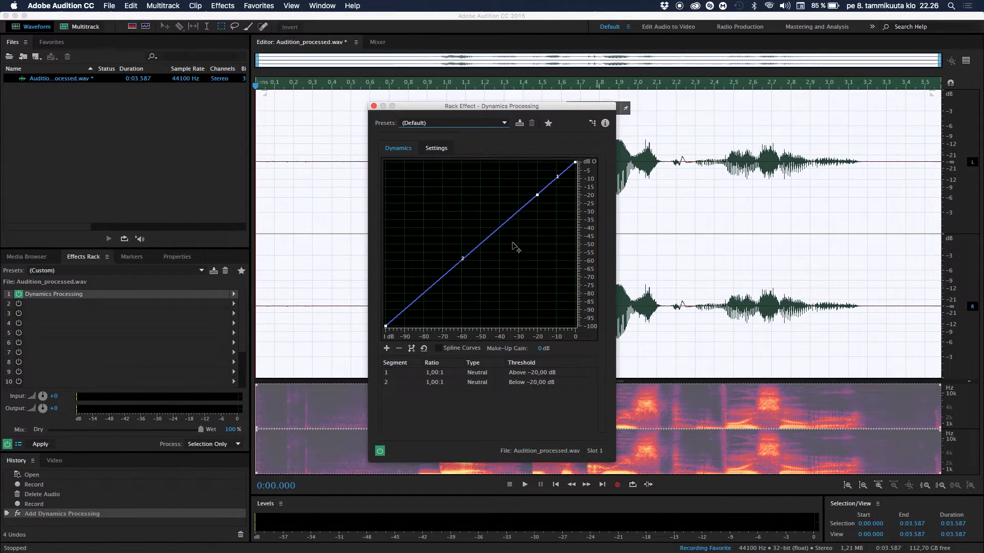
# Load the saved custom compressor preset (2.02:1 above −20.81 dB) instead of a hand-bent knee
pyautogui.moveTo(537, 195)
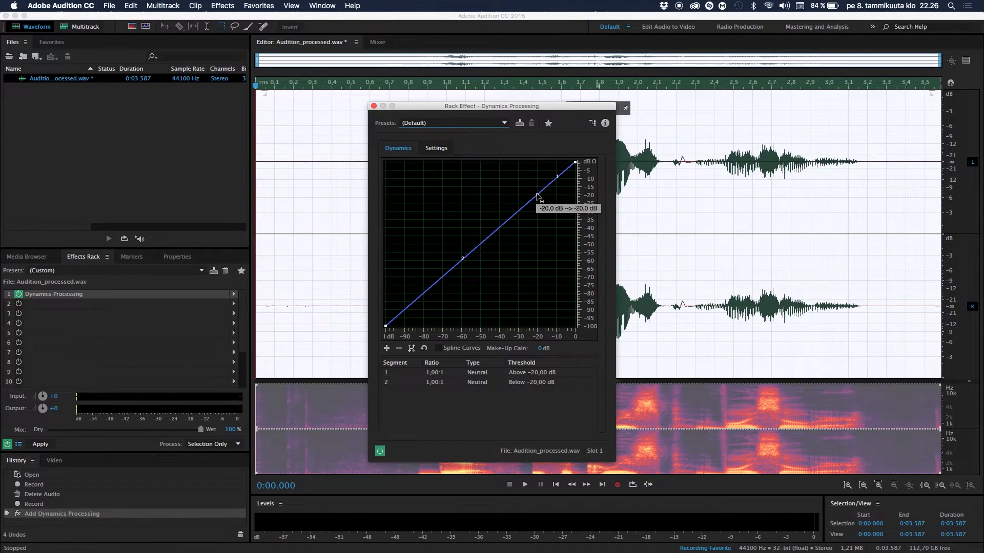
pyautogui.moveTo(537, 195)
pyautogui.mouseDown()
pyautogui.moveTo(500, 174)
pyautogui.moveTo(503, 193)
pyautogui.moveTo(533, 181)
pyautogui.mouseUp()
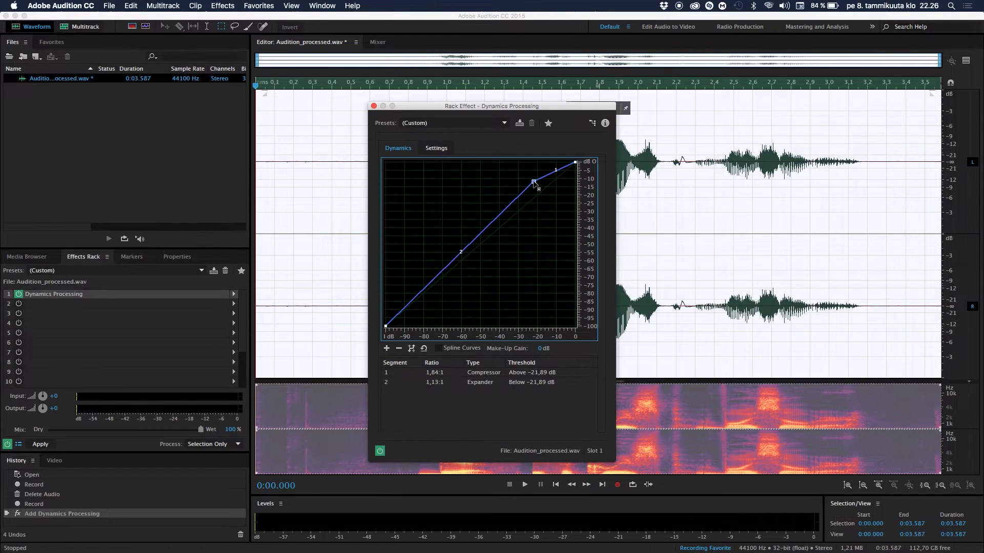
pyautogui.click(464, 130)
pyautogui.click(451, 132)
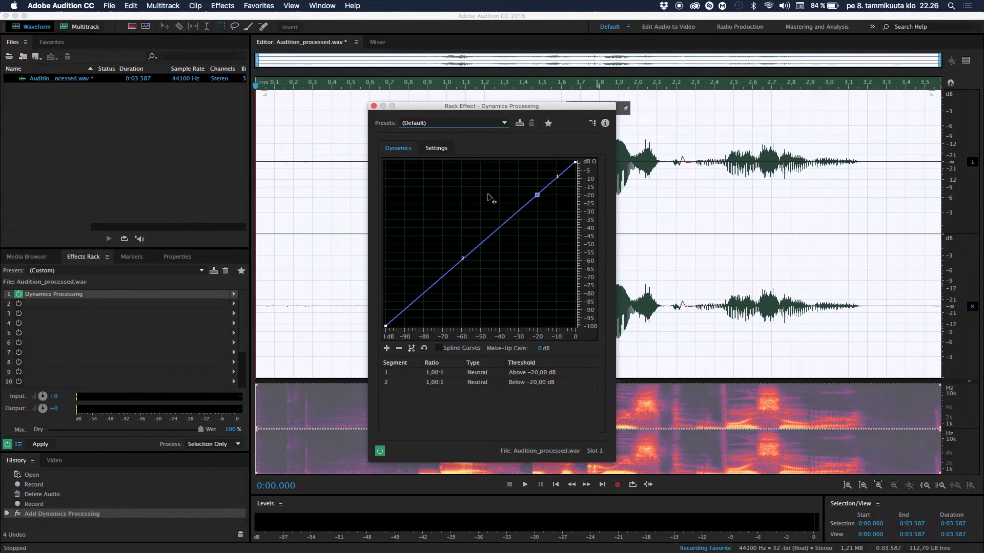
pyautogui.click(451, 123)
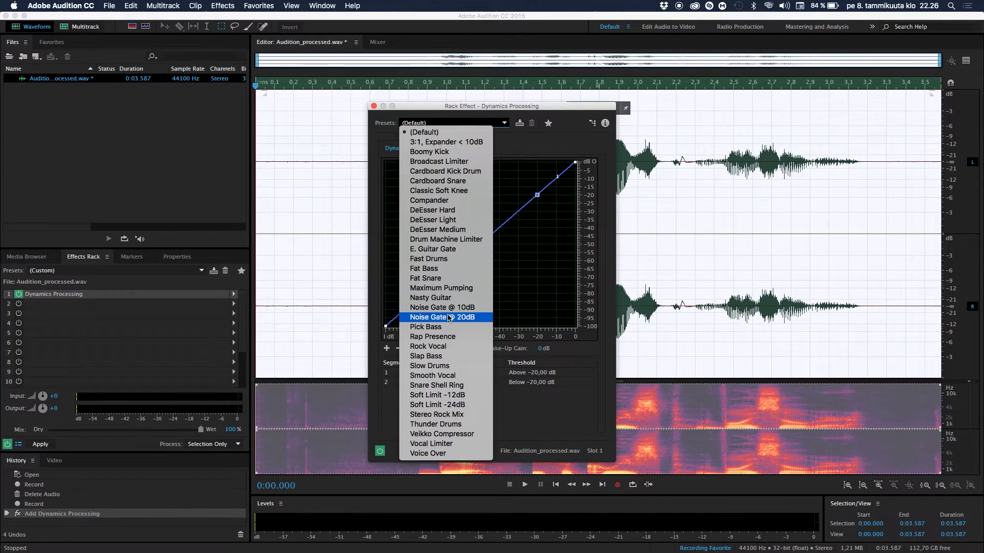
pyautogui.click(442, 436)
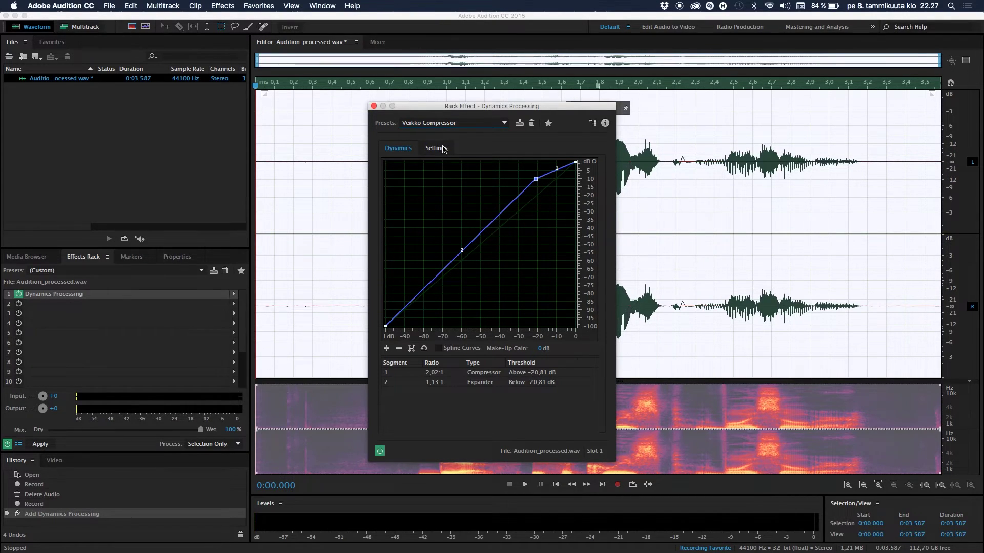
pyautogui.click(374, 106)
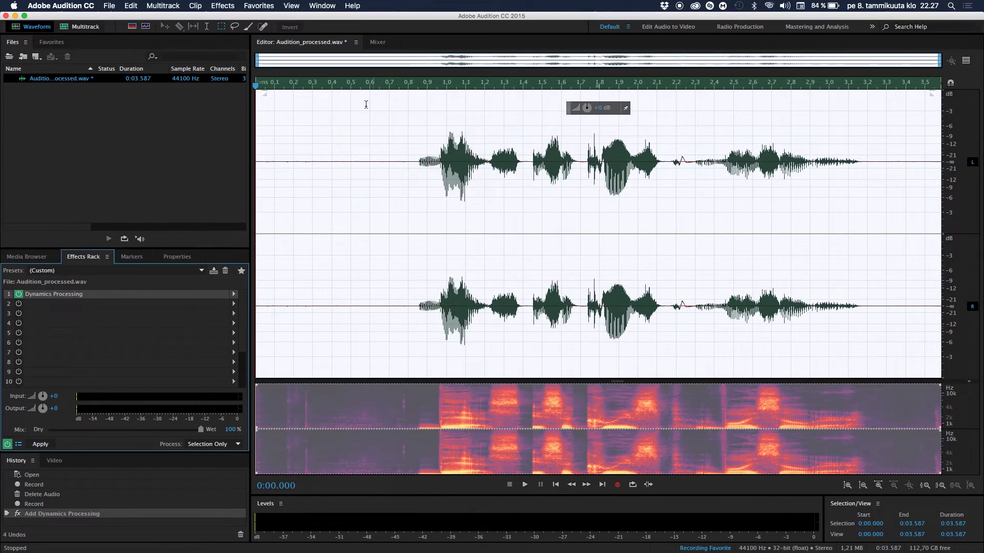
# Apply the compressor, then add a Parametric Equalizer set to the Loudness Maximizer preset
pyautogui.click(40, 444)
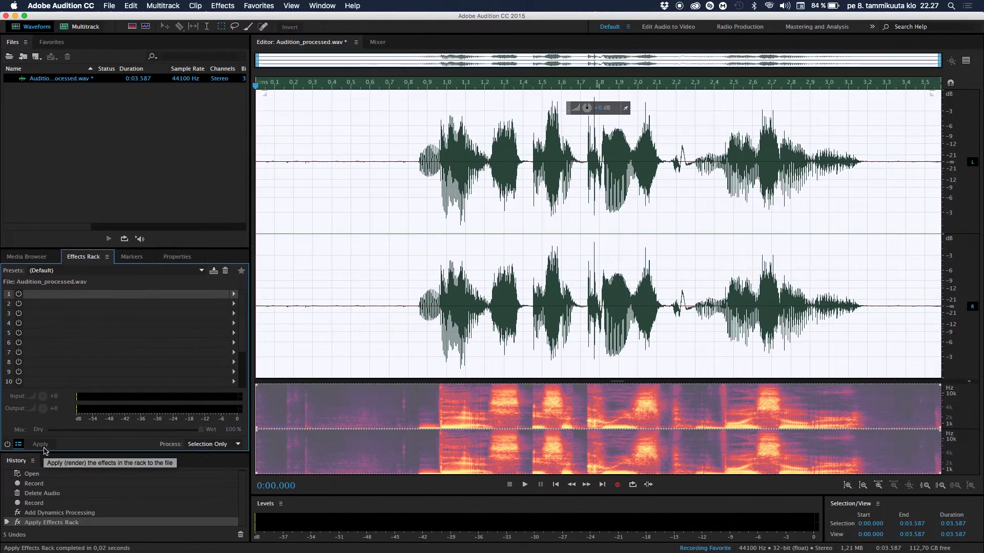
pyautogui.click(234, 295)
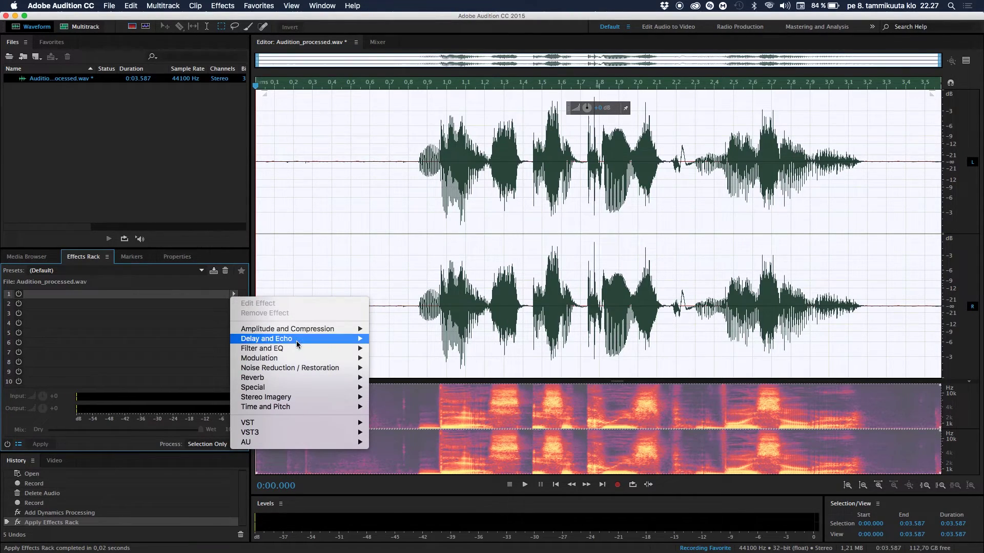
pyautogui.moveTo(295, 350)
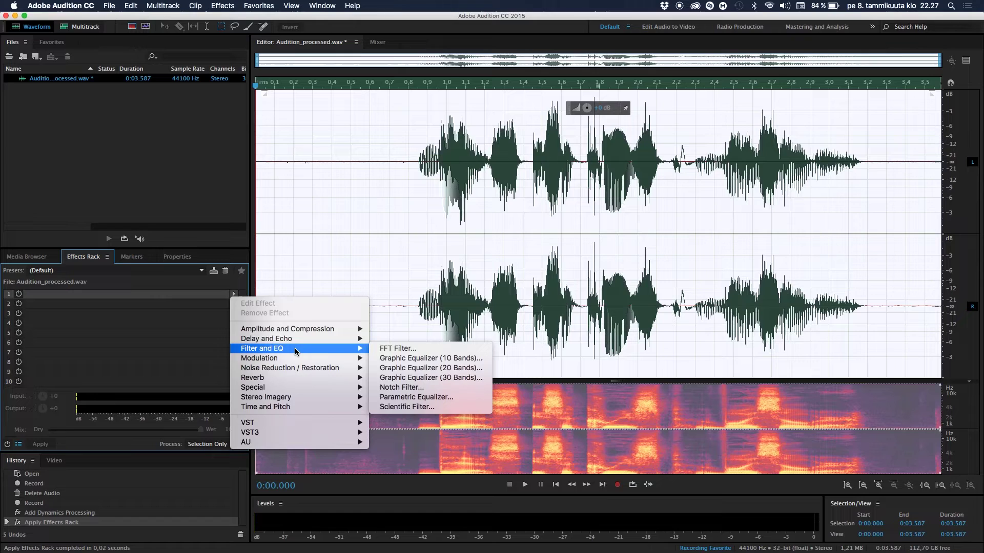
pyautogui.click(399, 397)
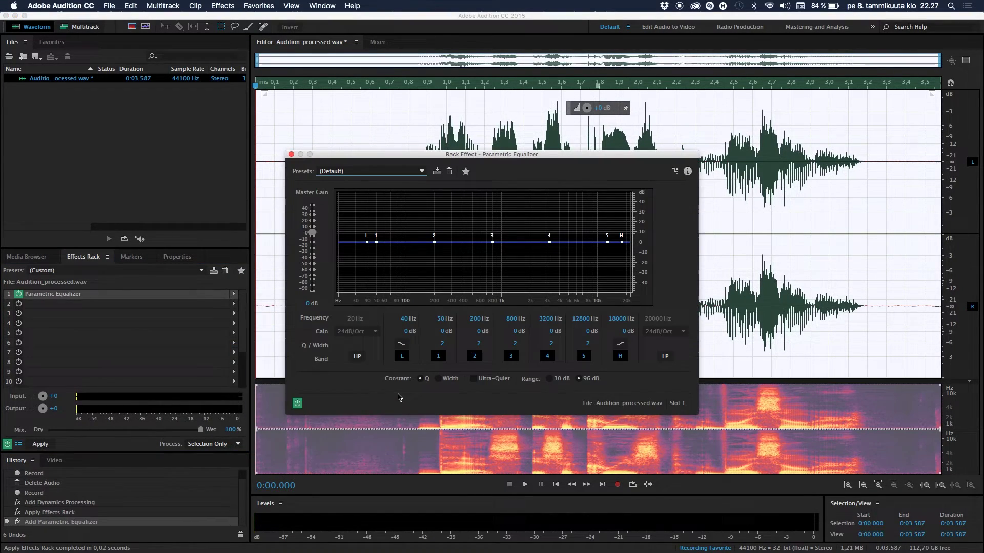
pyautogui.click(391, 174)
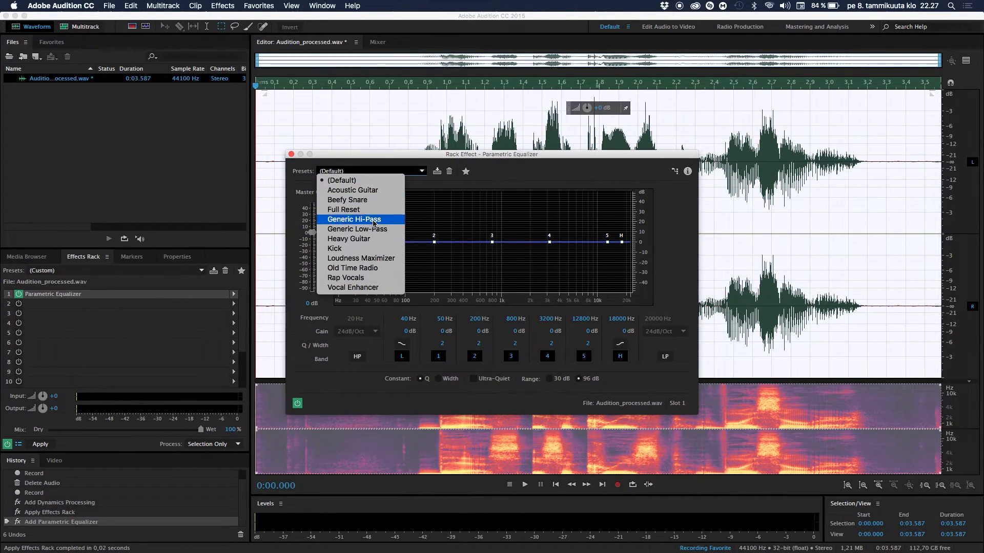
pyautogui.click(360, 260)
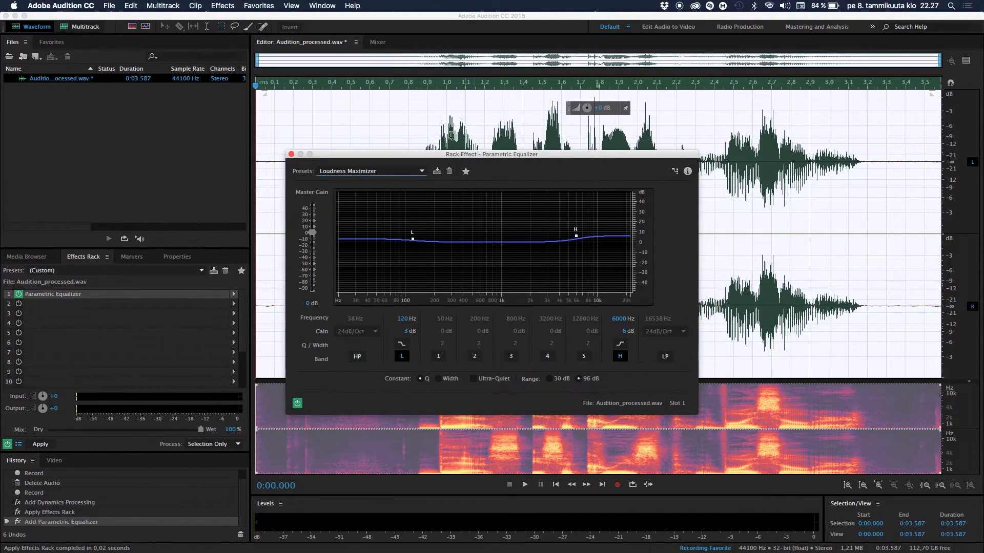
pyautogui.click(291, 154)
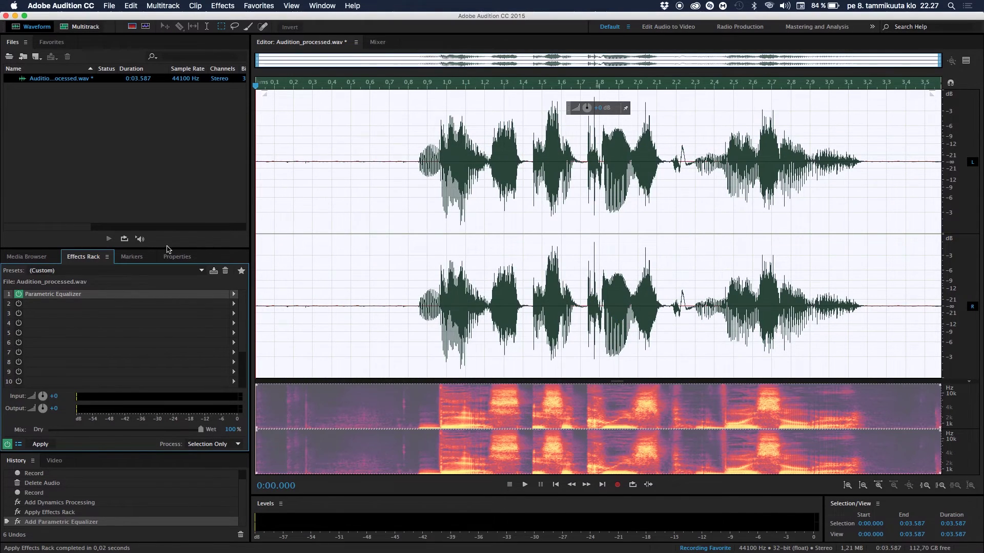
# Apply the equalizer rack and set up Normalize at 98.7% with all channels equally
pyautogui.click(41, 444)
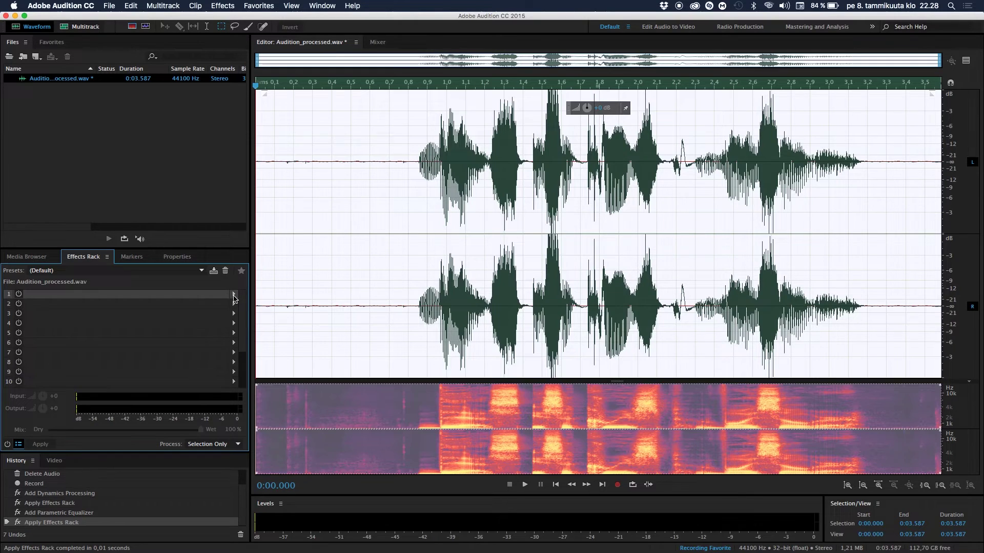
pyautogui.click(228, 7)
pyautogui.moveTo(251, 132)
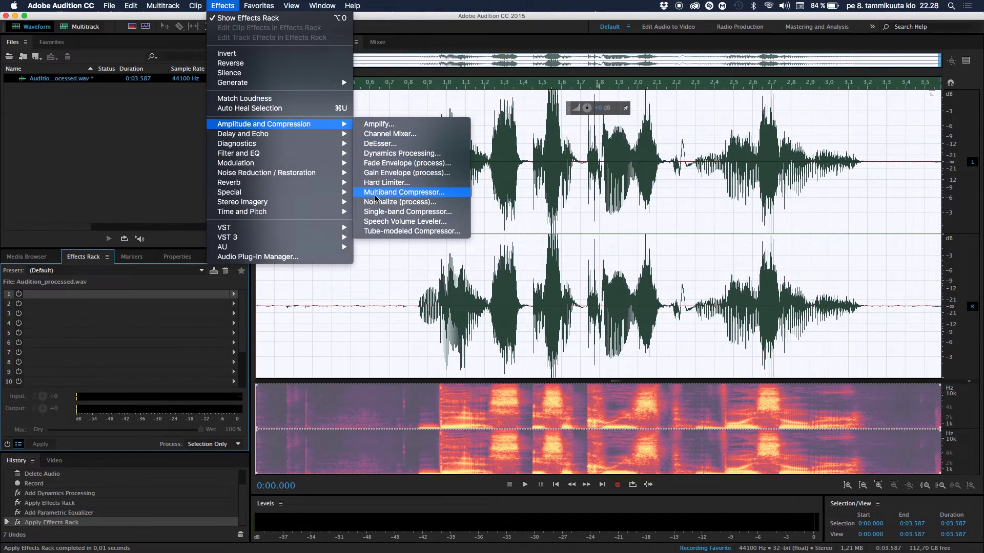
pyautogui.click(374, 203)
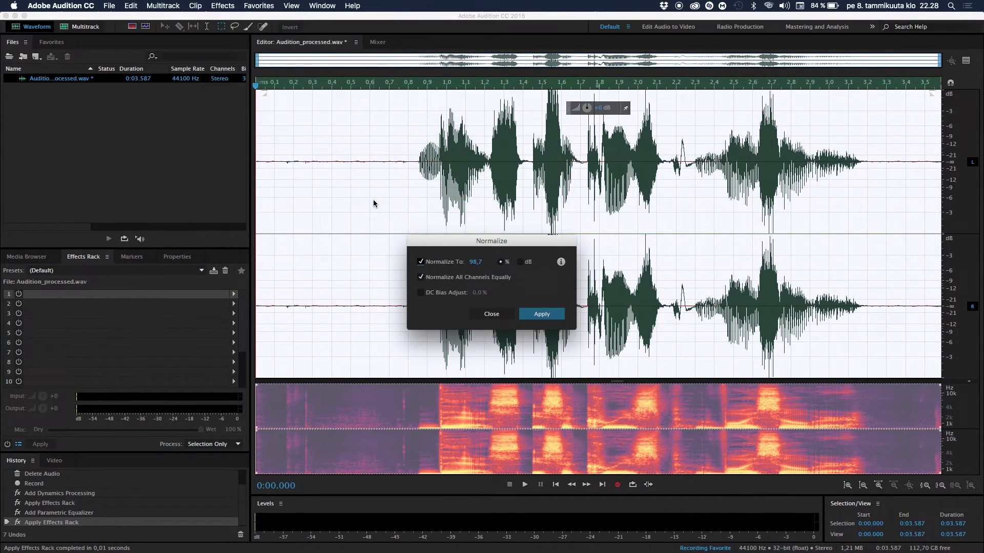
pyautogui.click(476, 262)
# Run the normalize, drop the volume about 1.5 dB, and listen from 0:00.728
pyautogui.click(541, 314)
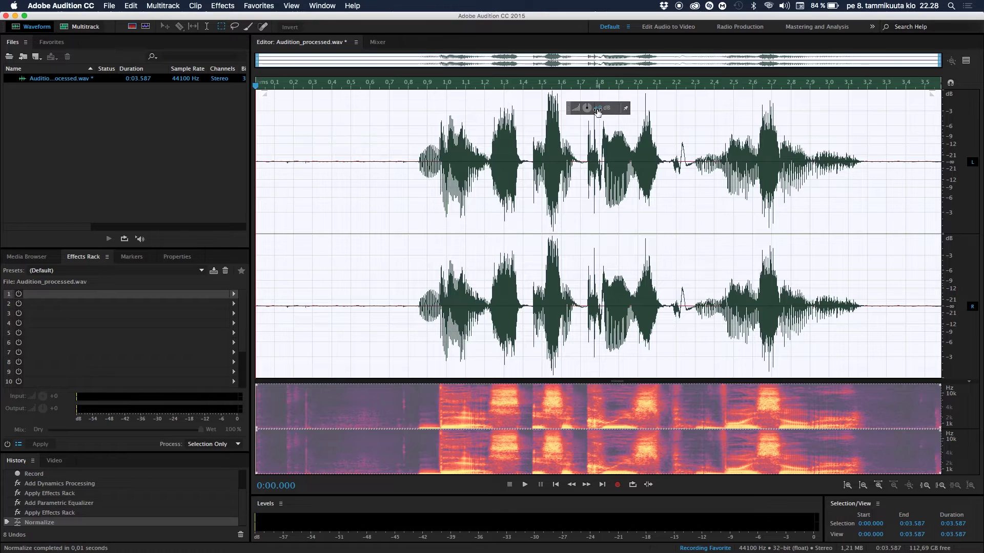
pyautogui.moveTo(587, 108); pyautogui.dragTo(595, 109)
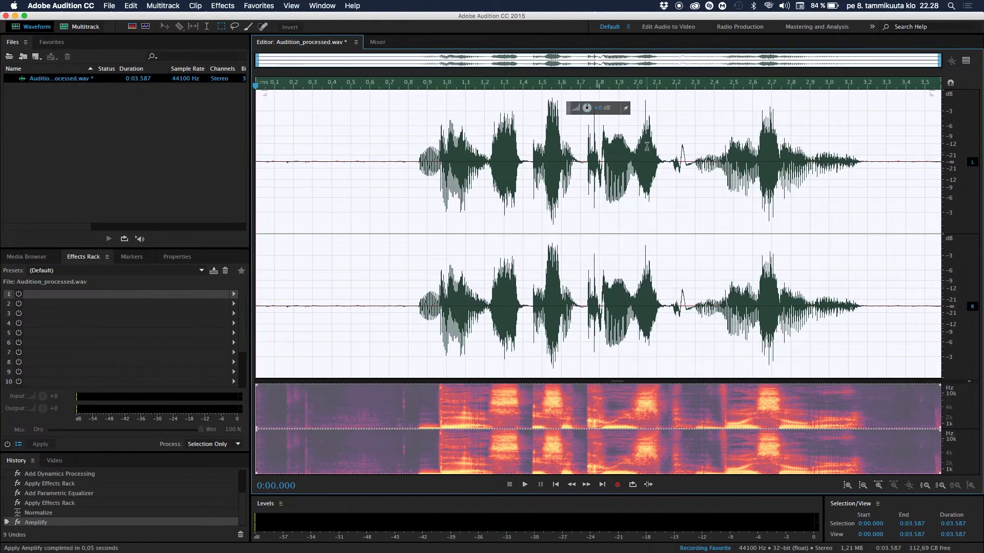
pyautogui.click(395, 154)
pyautogui.press('space')
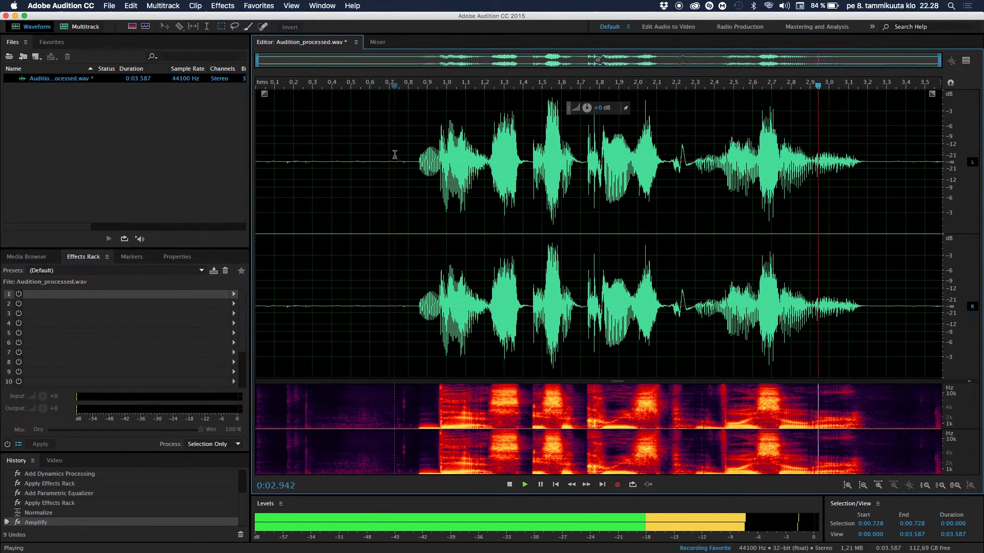
pyautogui.press('space')
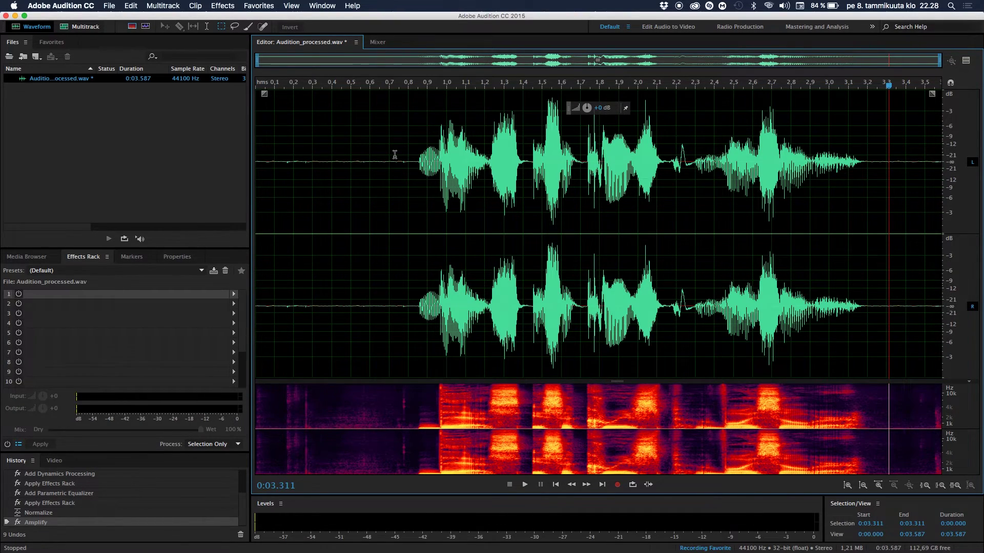
pyautogui.click(395, 154)
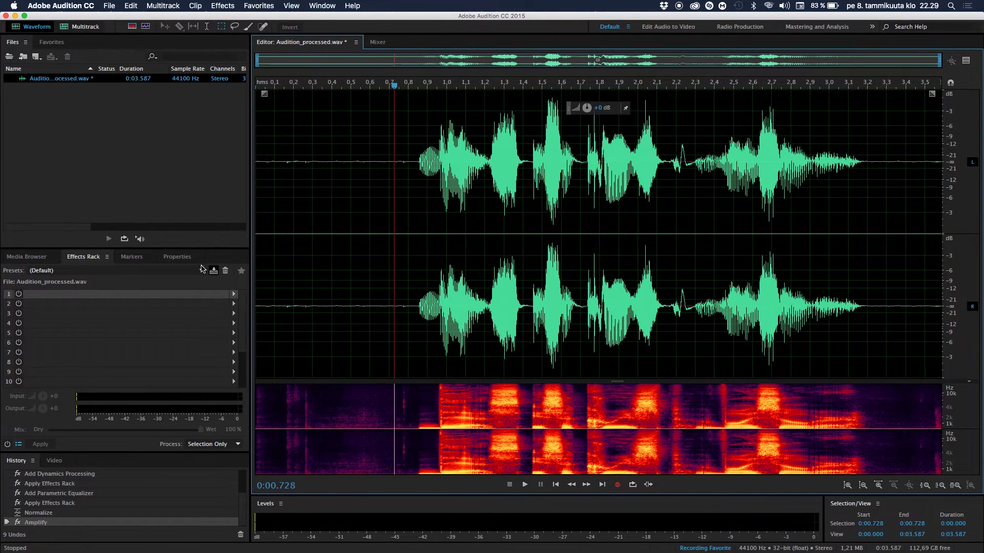
# Stop recording the favorite and dismiss the Save Favorite prompt
pyautogui.click(264, 6)
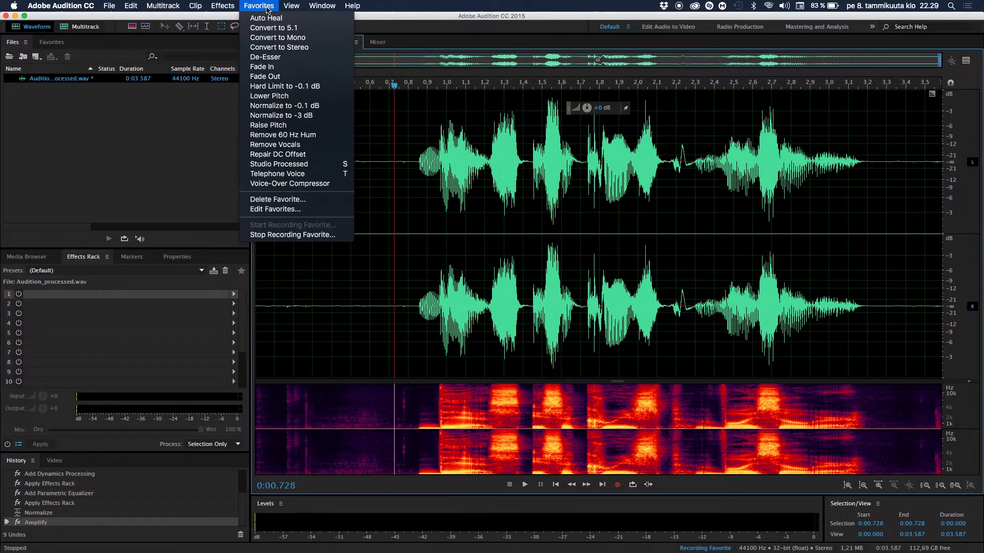
pyautogui.click(279, 235)
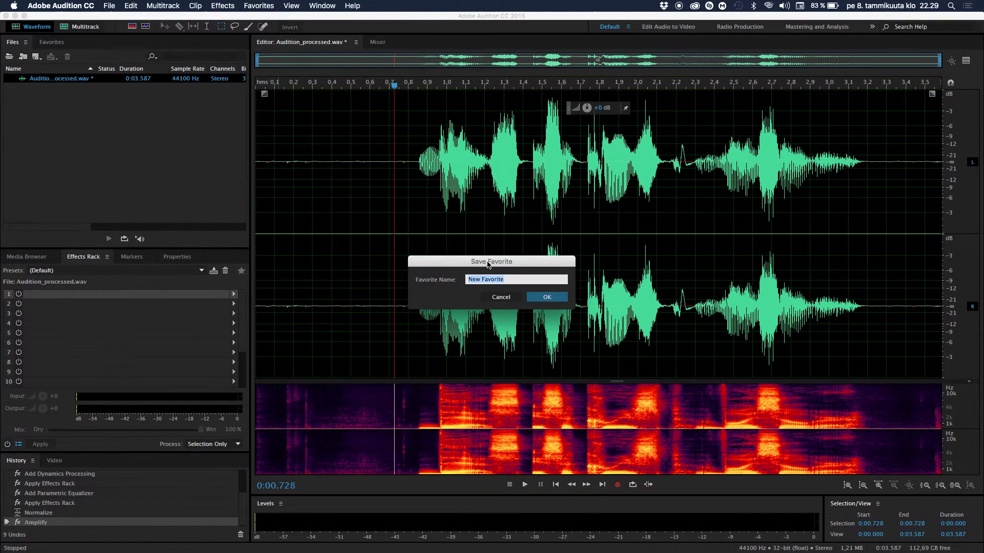
pyautogui.moveTo(488, 264); pyautogui.dragTo(478, 185)
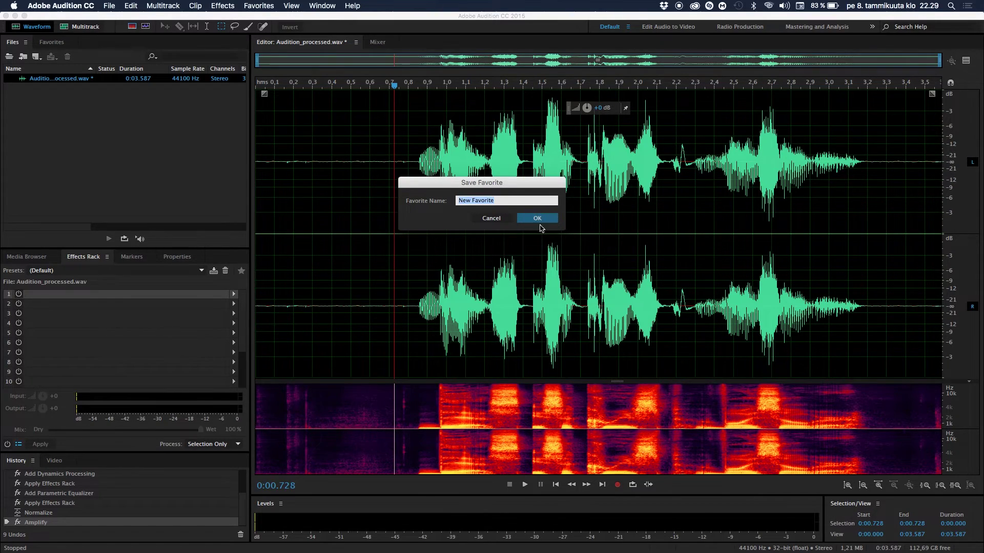
pyautogui.click(489, 221)
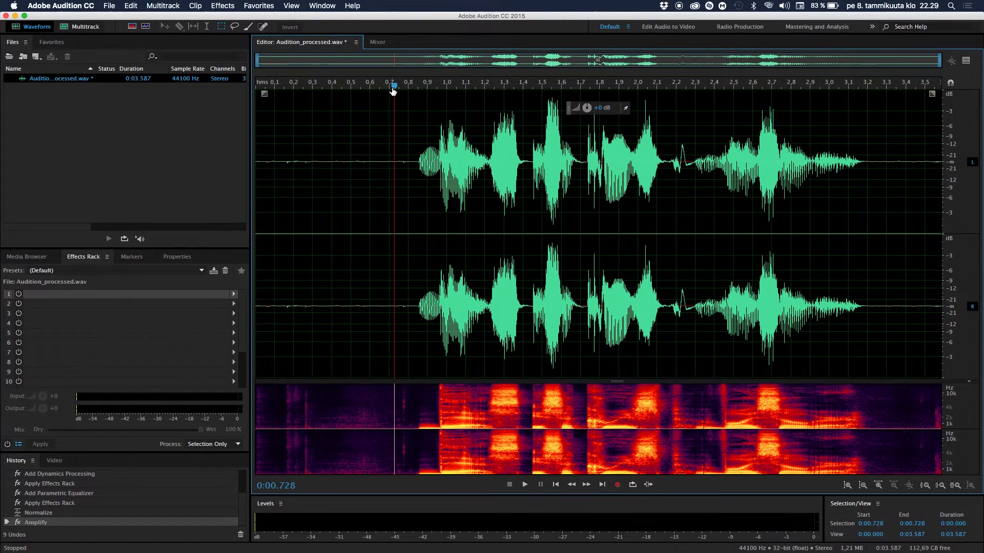
# Open Edit Favorites and inspect Telephone Voice, Studio Processed, Repair DC Offset and Fade In
pyautogui.click(264, 6)
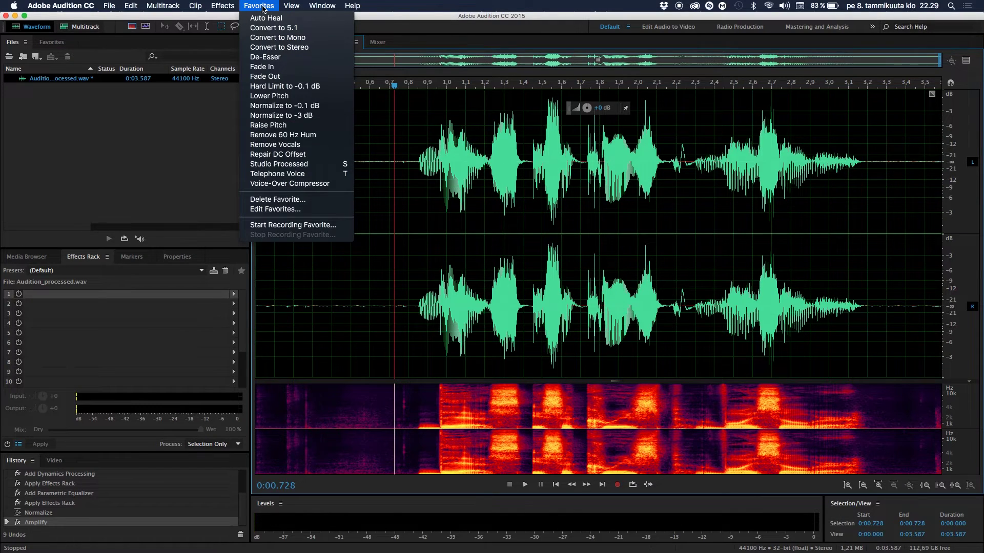
pyautogui.click(272, 209)
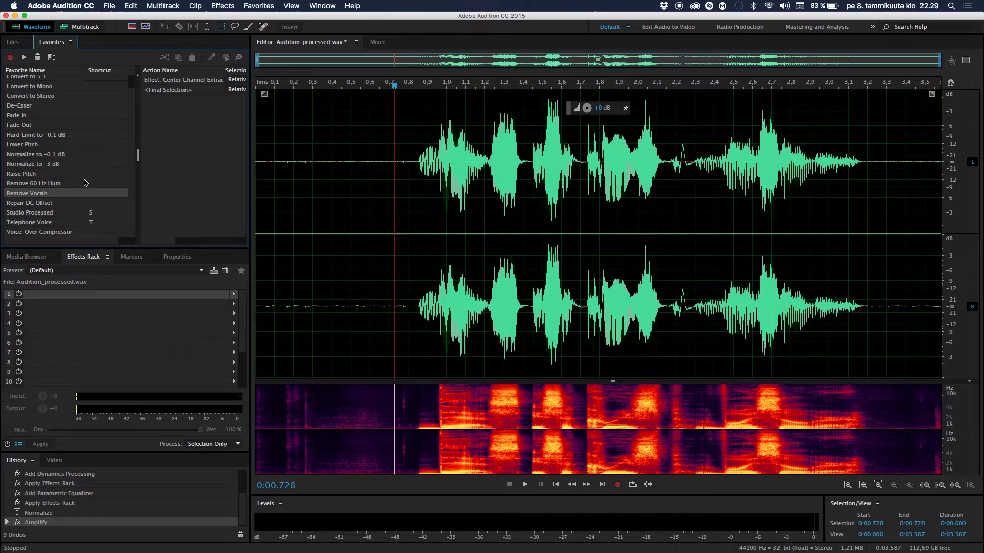
pyautogui.click(49, 221)
pyautogui.click(54, 212)
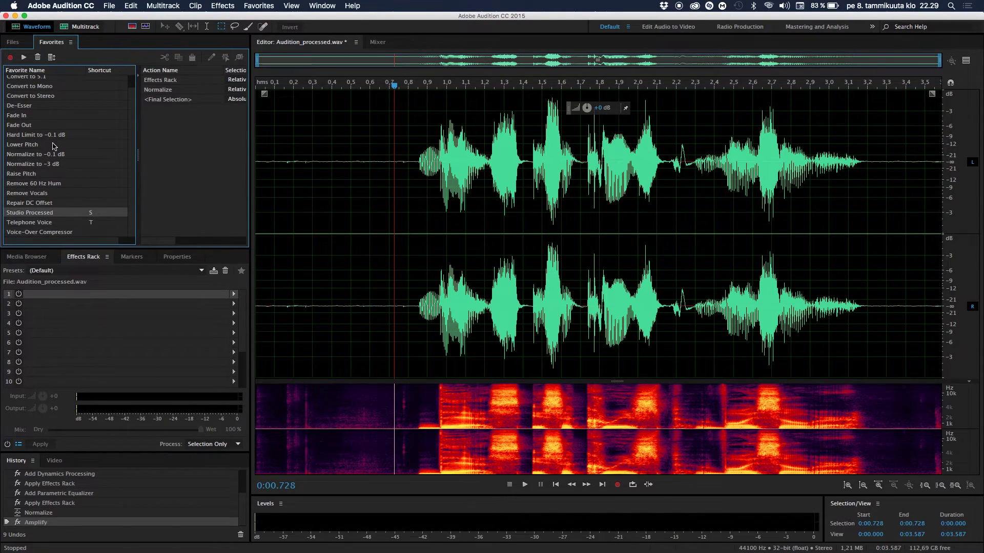
pyautogui.scroll(1, 53, 146)
pyautogui.scroll(-1, 53, 146)
pyautogui.click(36, 202)
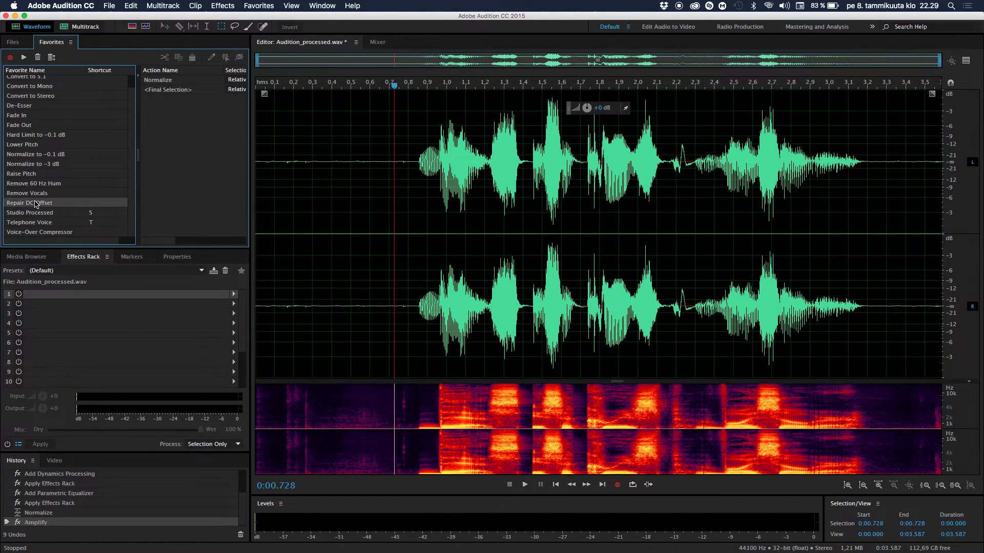
pyautogui.scroll(1, 15, 136)
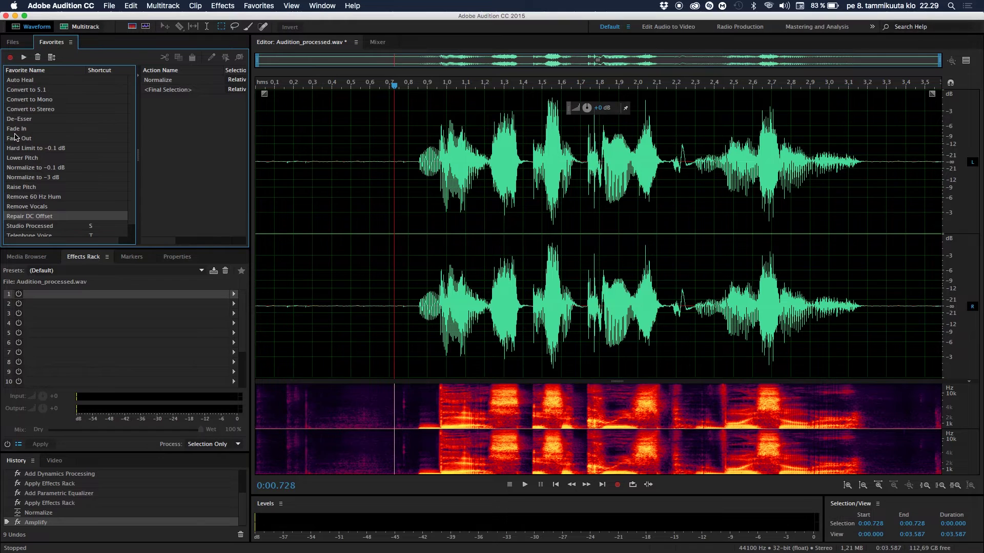
pyautogui.scroll(-1, 36, 171)
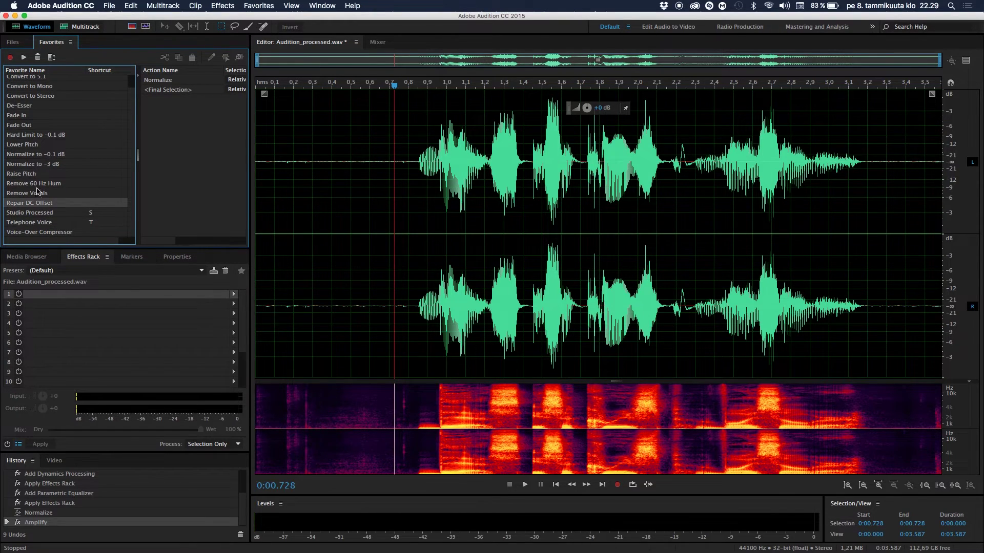
pyautogui.click(31, 212)
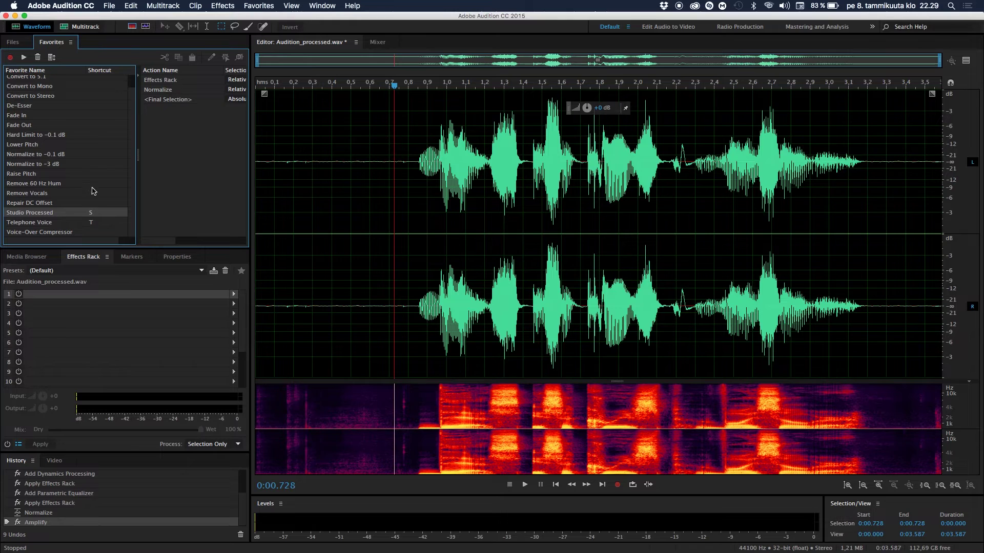
pyautogui.scroll(1, 64, 176)
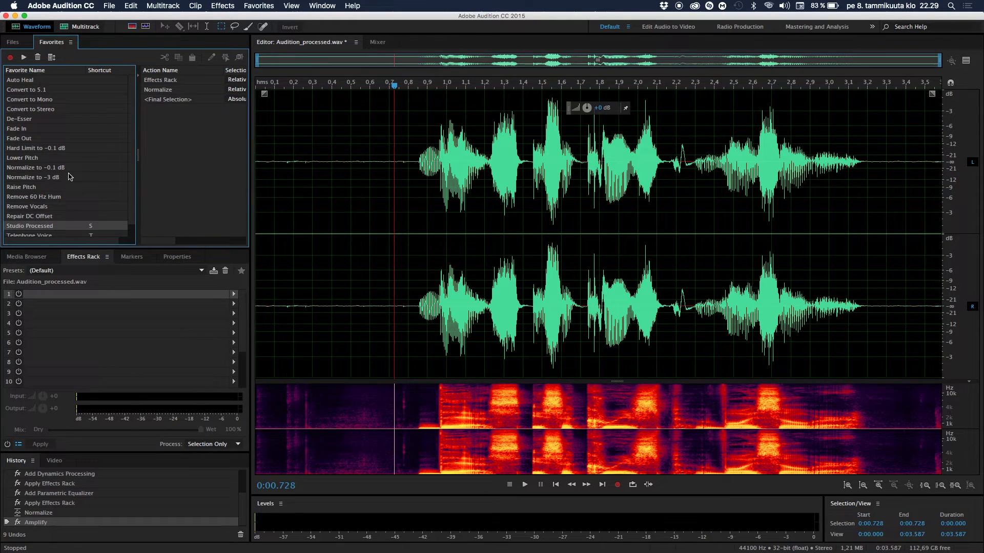
pyautogui.click(76, 131)
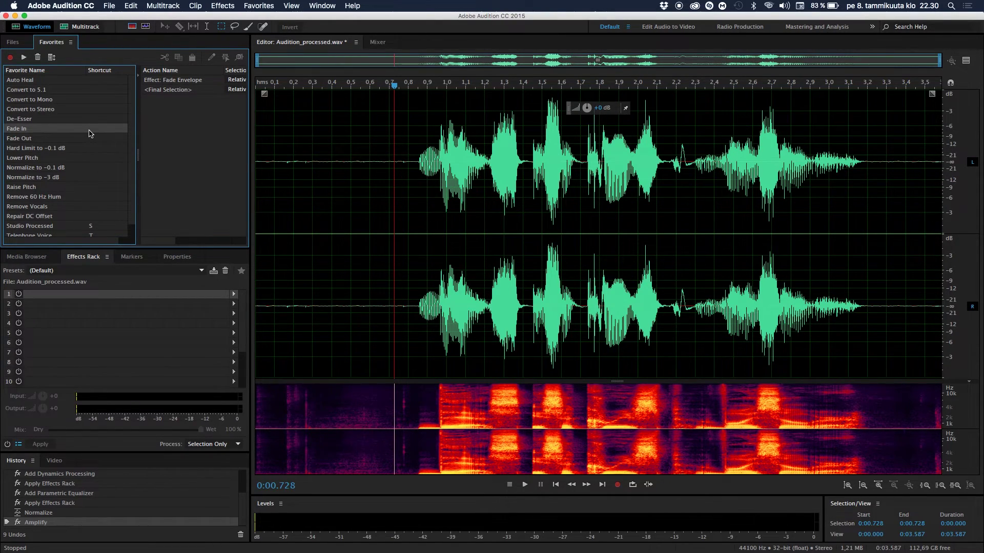
# Assign the key F to the Fade In favorite in Keyboard Shortcuts and confirm
pyautogui.rightClick(89, 133)
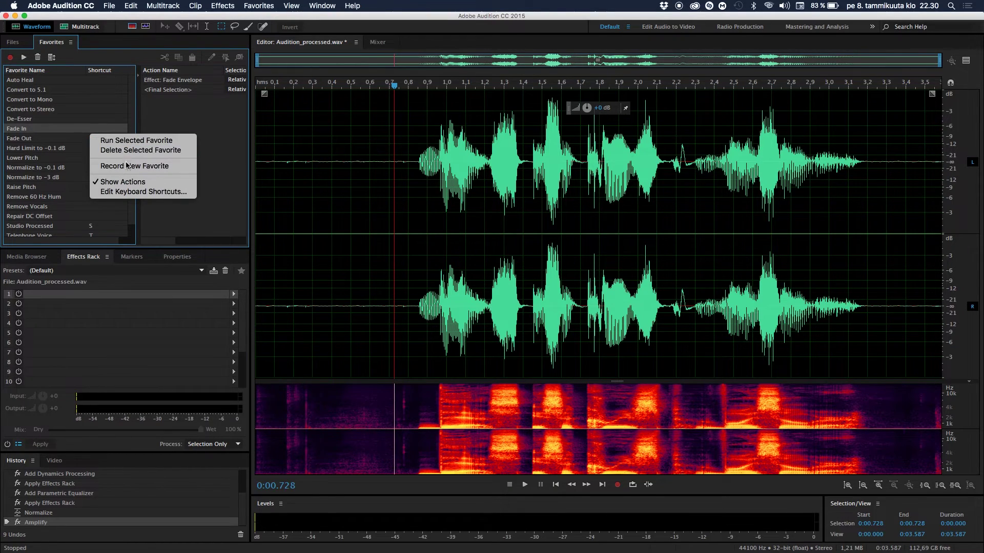
pyautogui.click(122, 193)
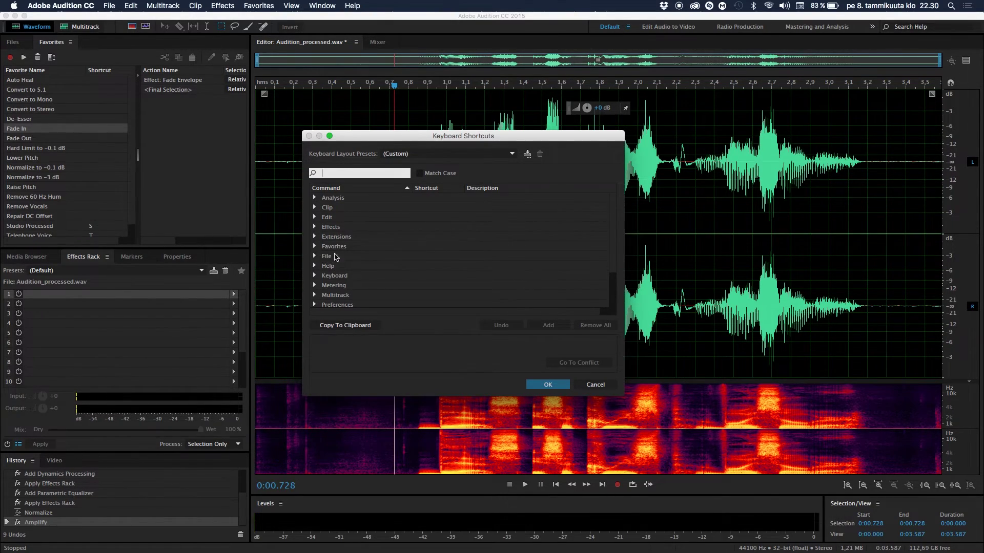
pyautogui.click(314, 247)
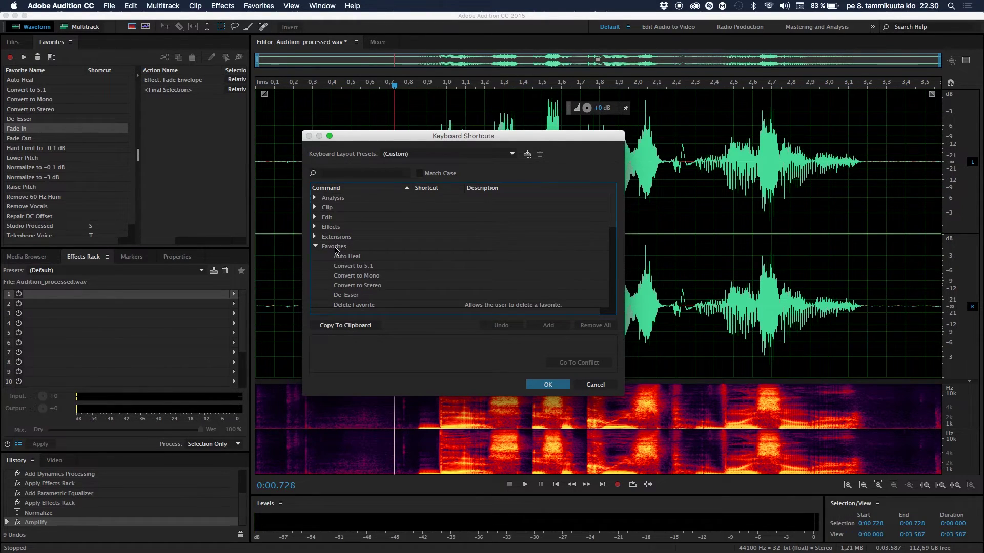
pyautogui.scroll(-3, 365, 265)
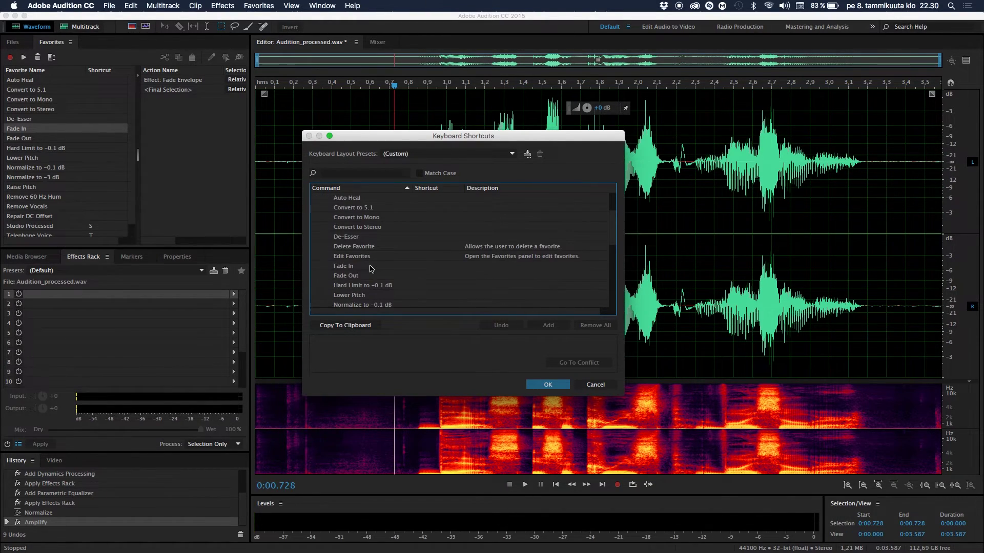
pyautogui.click(351, 267)
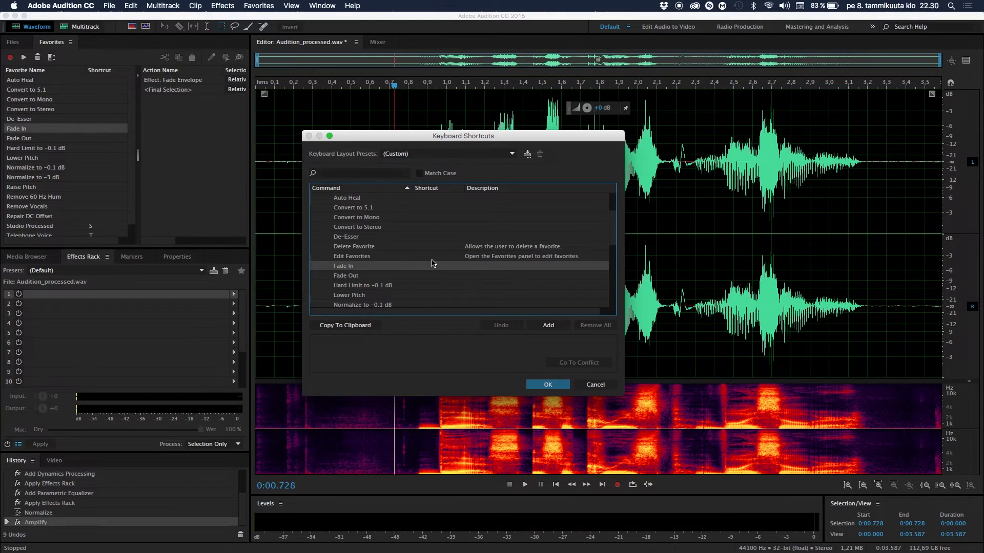
pyautogui.scroll(-2, 391, 267)
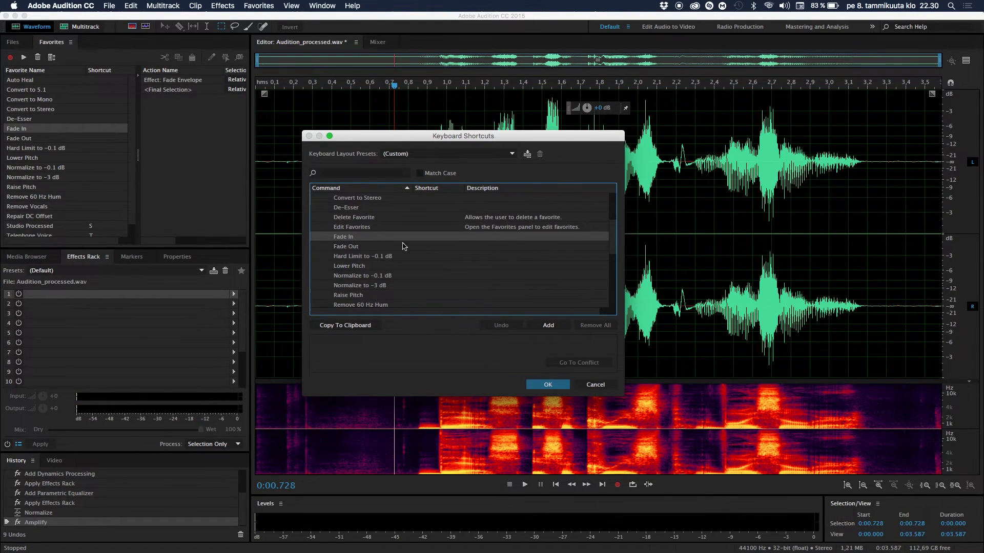
pyautogui.click(548, 326)
pyautogui.press('f')
pyautogui.click(538, 384)
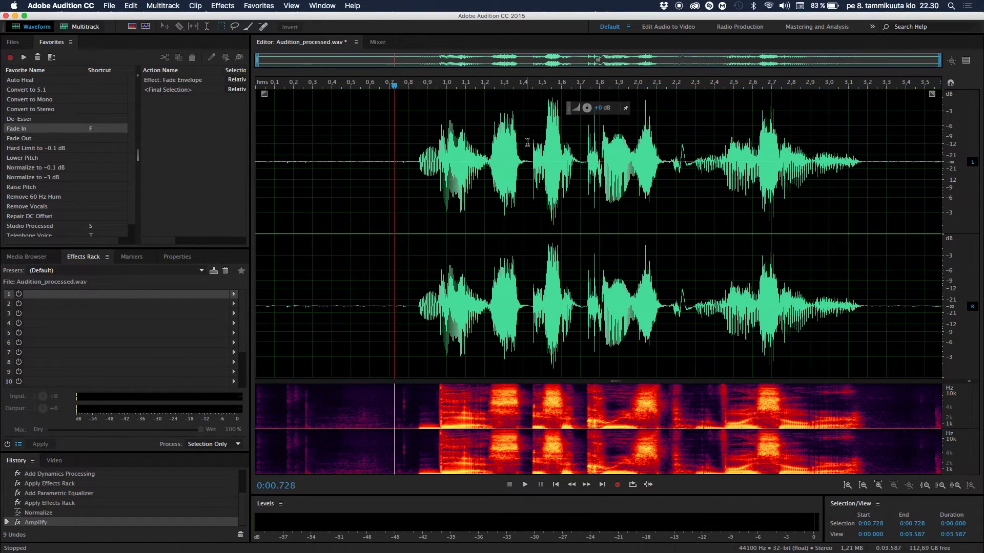
# Undo back to the dynamics-processed audio and select the whole waveform
pyautogui.press('super+z')
pyautogui.press('super+z')
pyautogui.press('super+z')
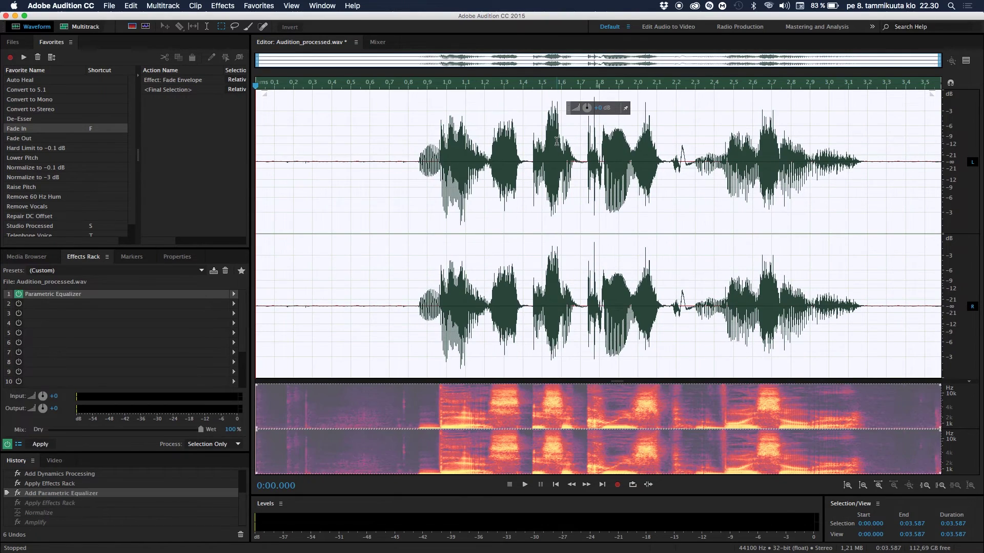
pyautogui.press('super+z')
pyautogui.press('super+z')
pyautogui.click(412, 190)
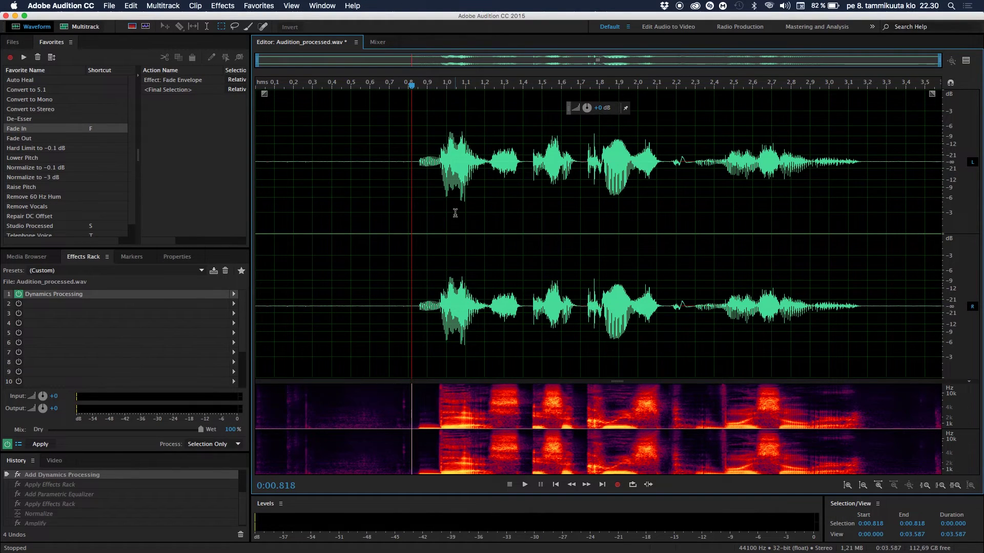
pyautogui.press('super+a')
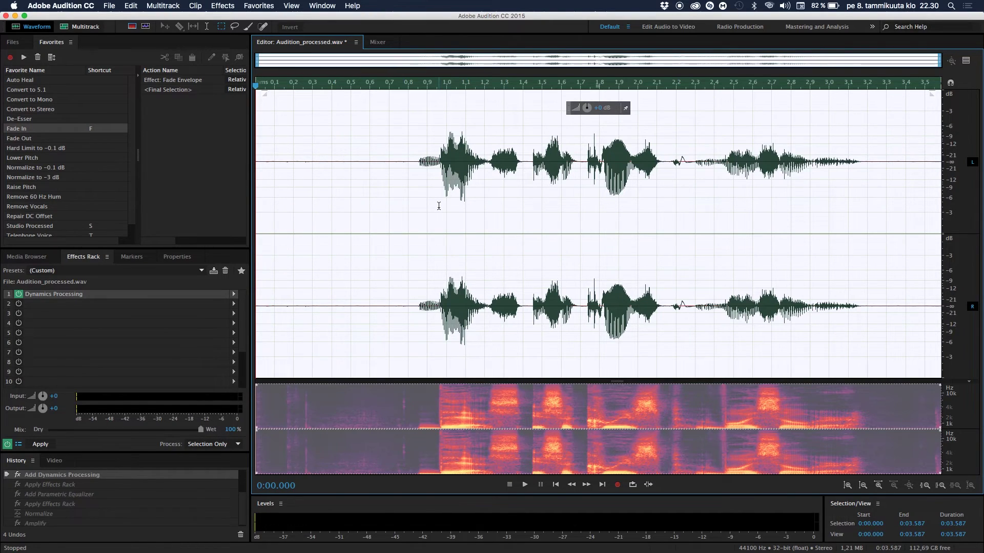
# Normalize the voiceover louder and play it back from 0.709 seconds
pyautogui.hotkey('ctrl', 'shift', 'n')
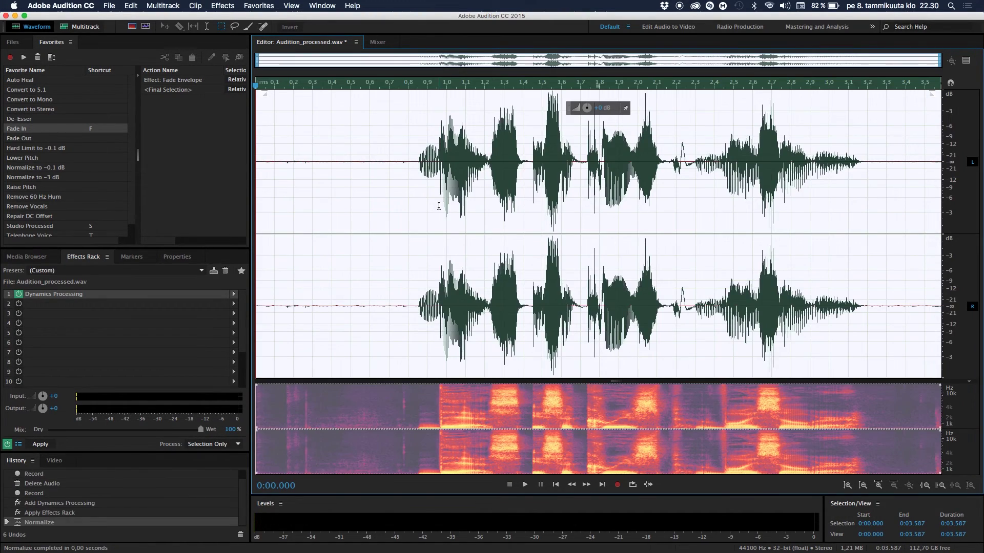
pyautogui.click(391, 146)
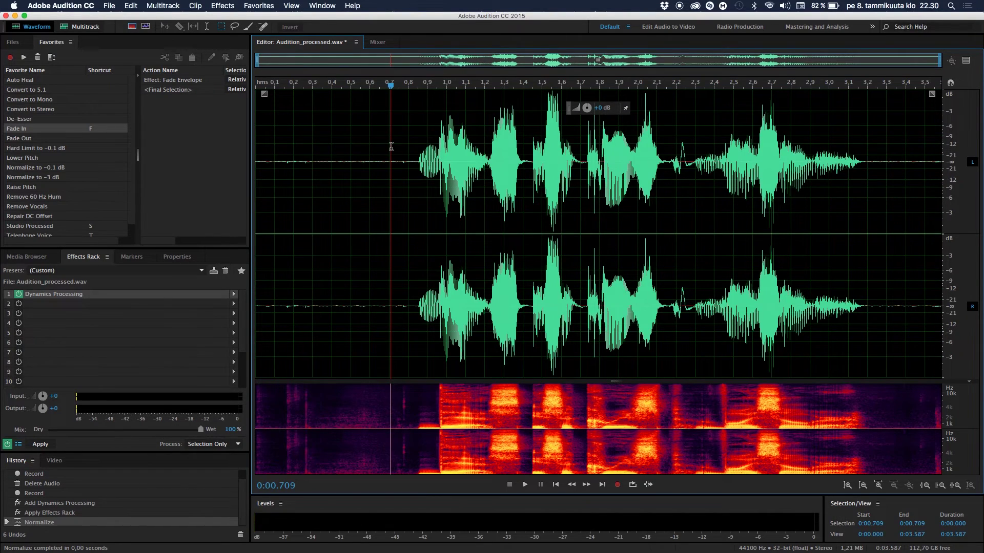
pyautogui.press('space')
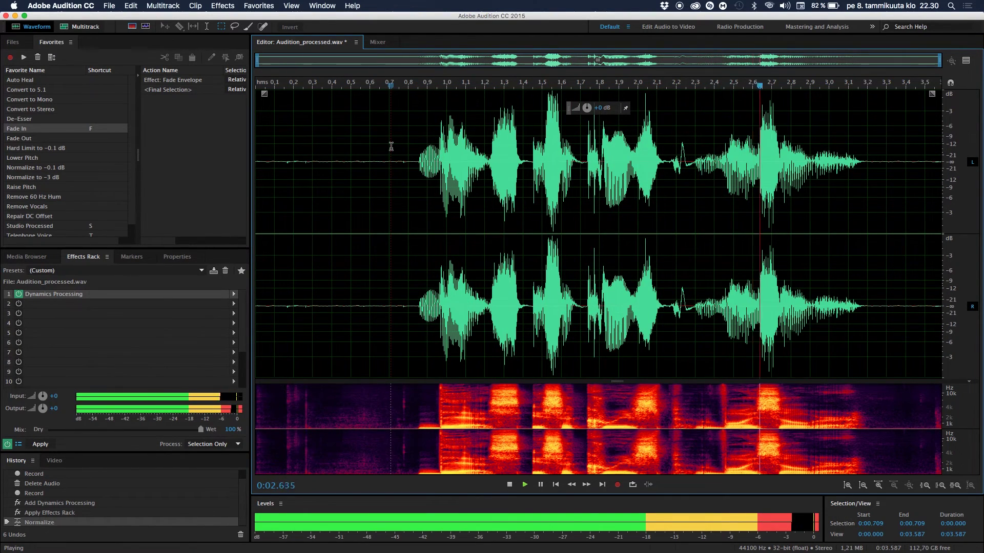
pyautogui.press('space')
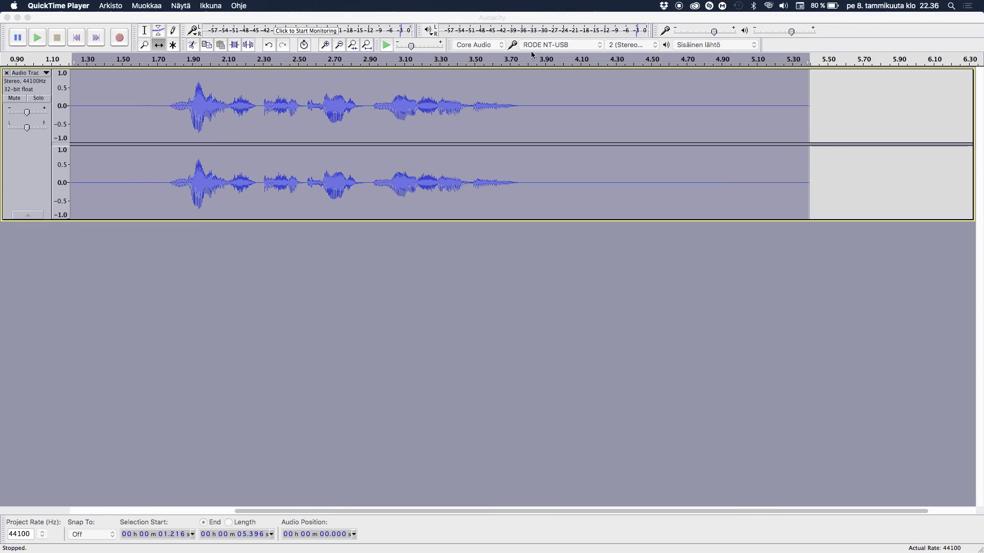
# In Audacity, confirm RODE NT-USB as the recording input device
pyautogui.click(562, 48)
pyautogui.click(566, 48)
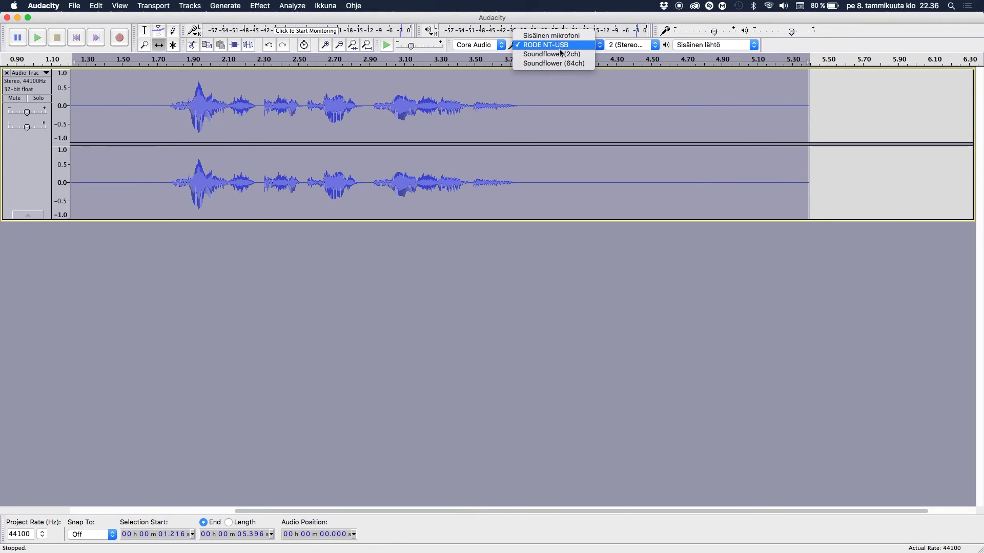
pyautogui.click(572, 48)
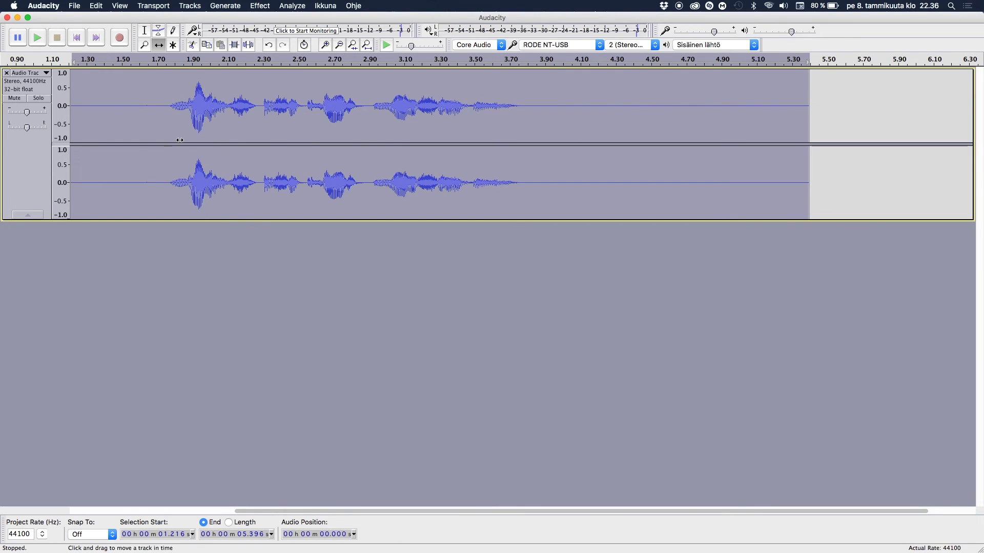
# Apply the Bass Boost equalization curve to the whole voiceover track
pyautogui.click(266, 7)
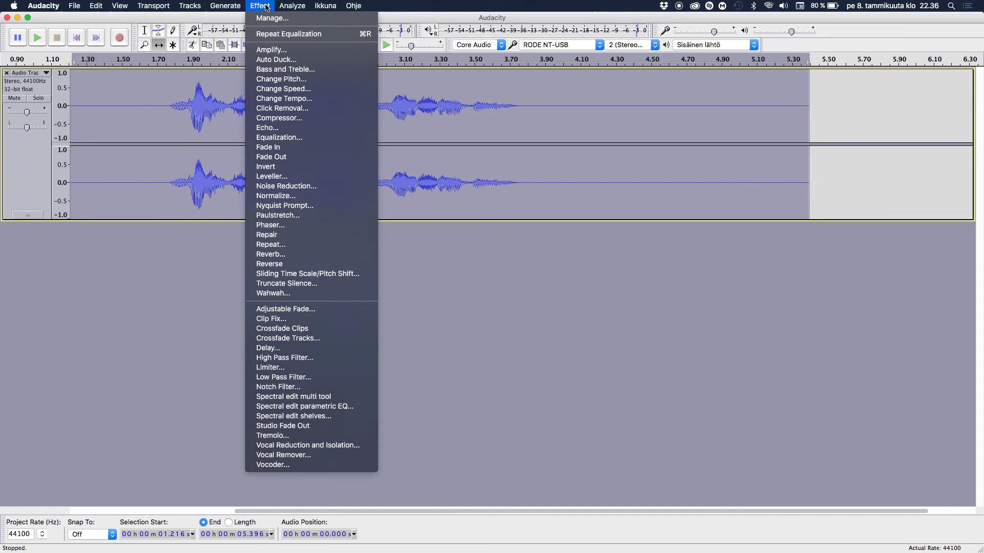
pyautogui.click(285, 138)
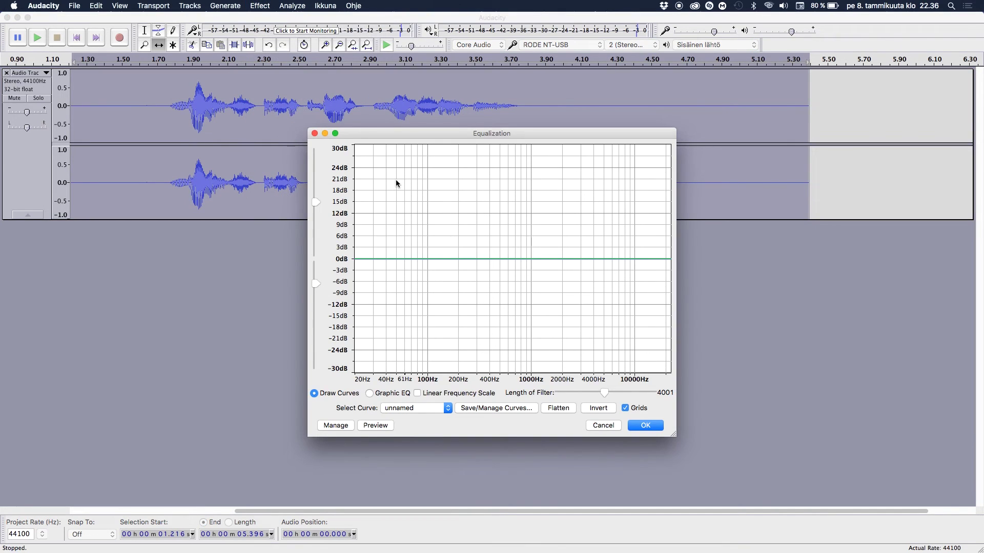
pyautogui.moveTo(449, 134); pyautogui.dragTo(438, 99)
pyautogui.click(436, 377)
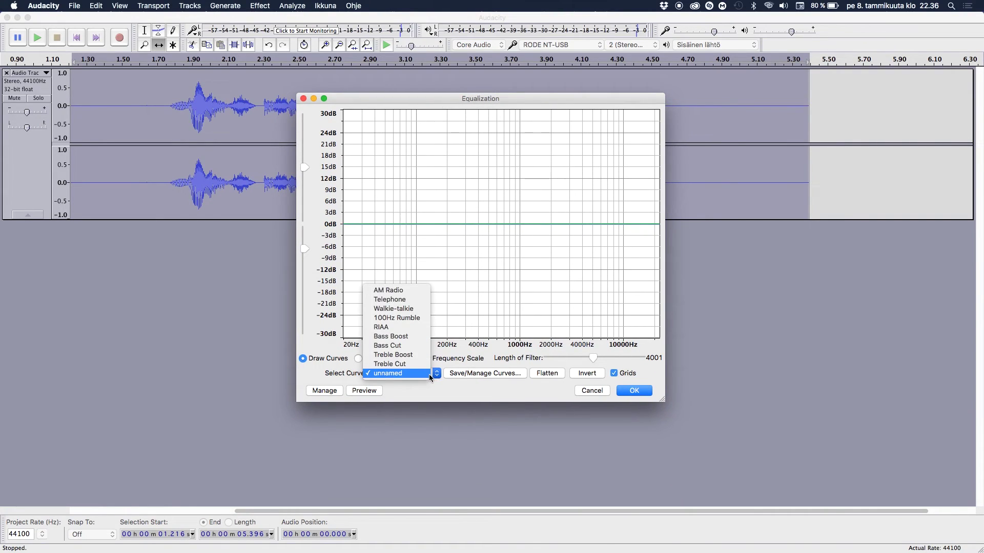
pyautogui.click(415, 337)
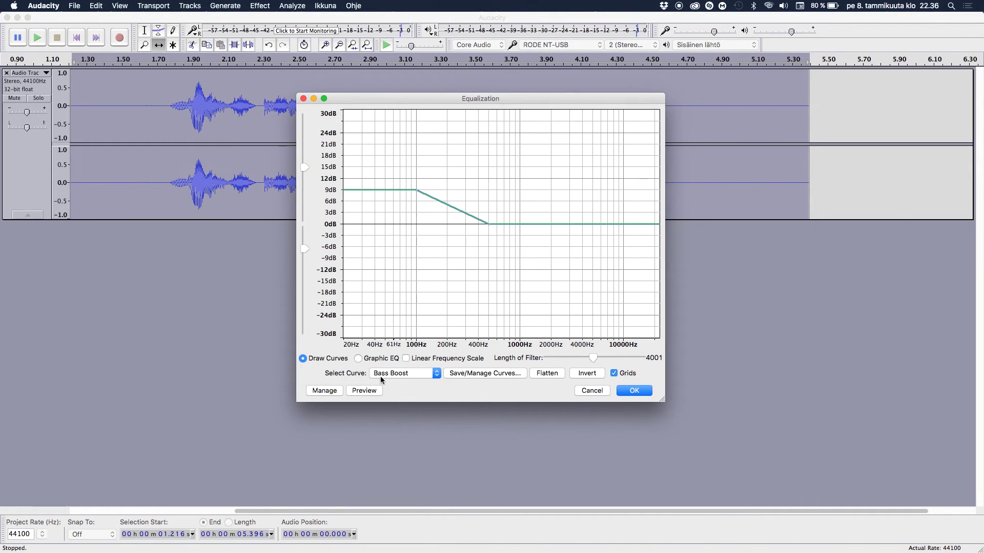
pyautogui.click(634, 391)
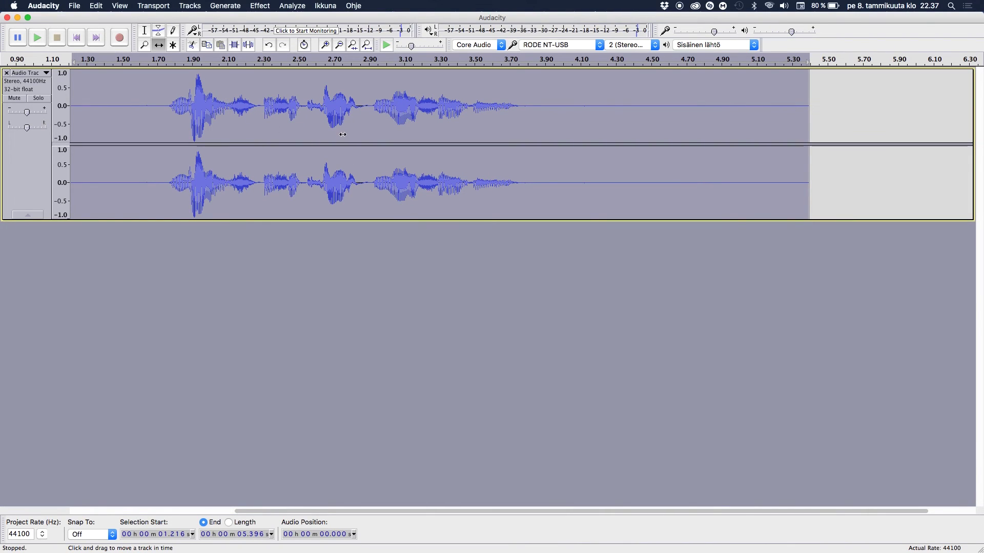
# Apply the Treble Boost equalization curve, about +9 dB above 4000 Hz, to the voiceover
pyautogui.click(264, 6)
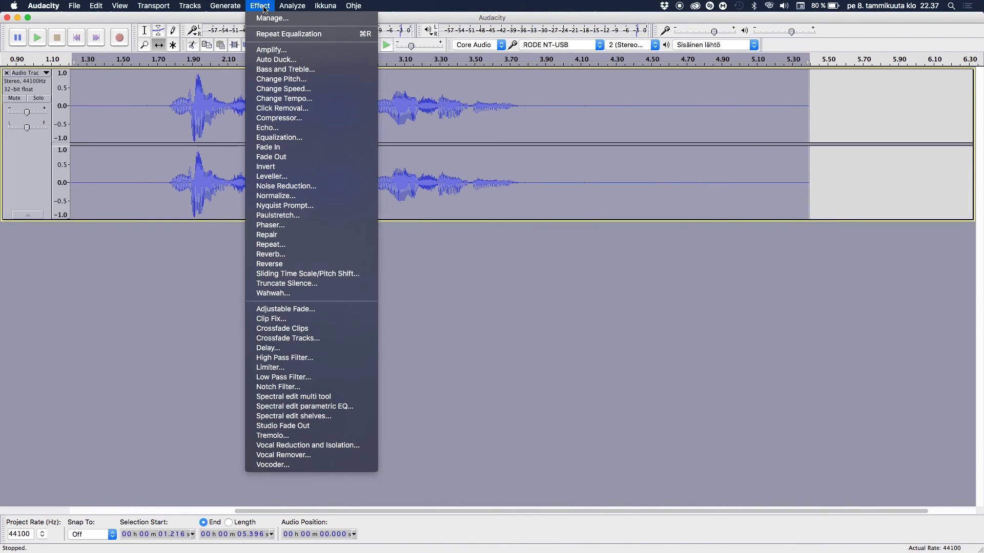
pyautogui.click(280, 137)
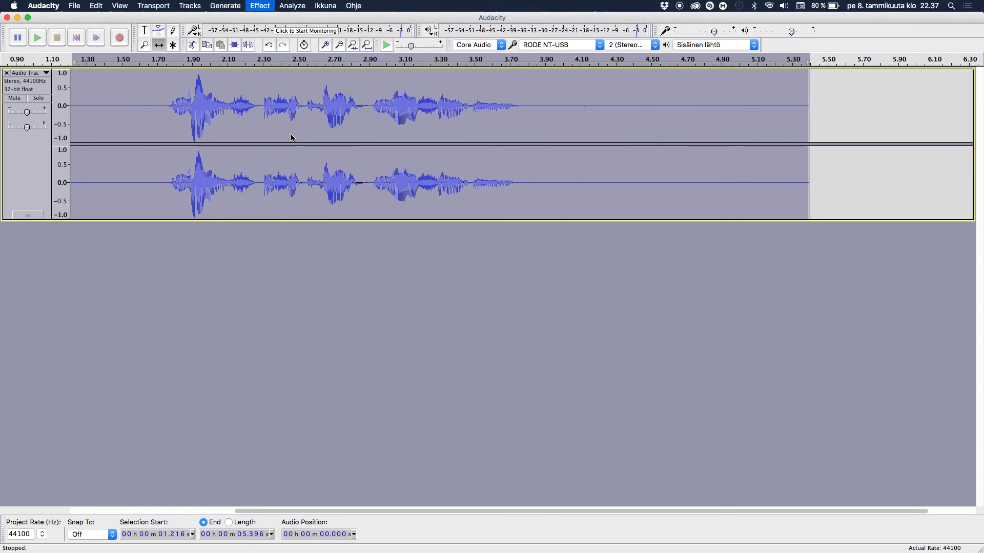
pyautogui.click(435, 408)
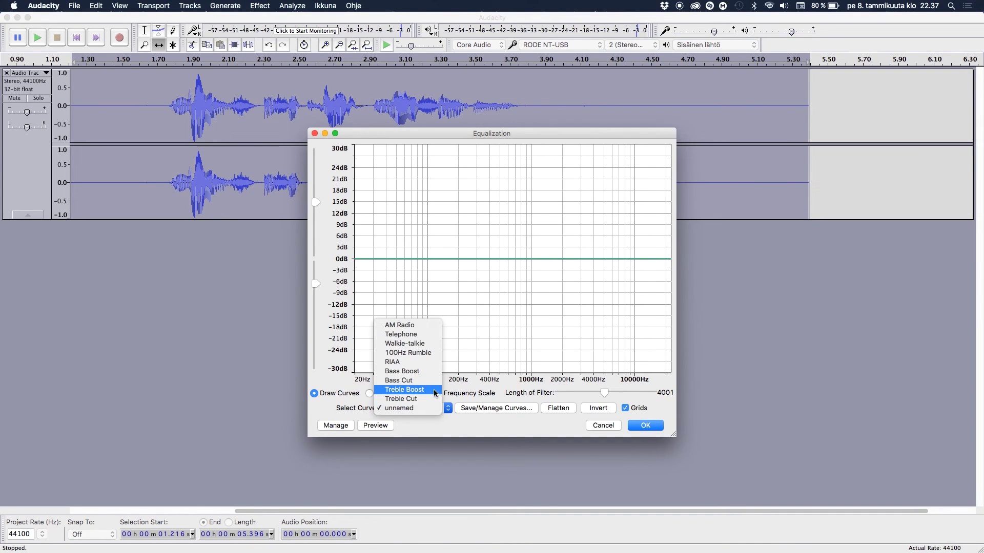
pyautogui.click(434, 394)
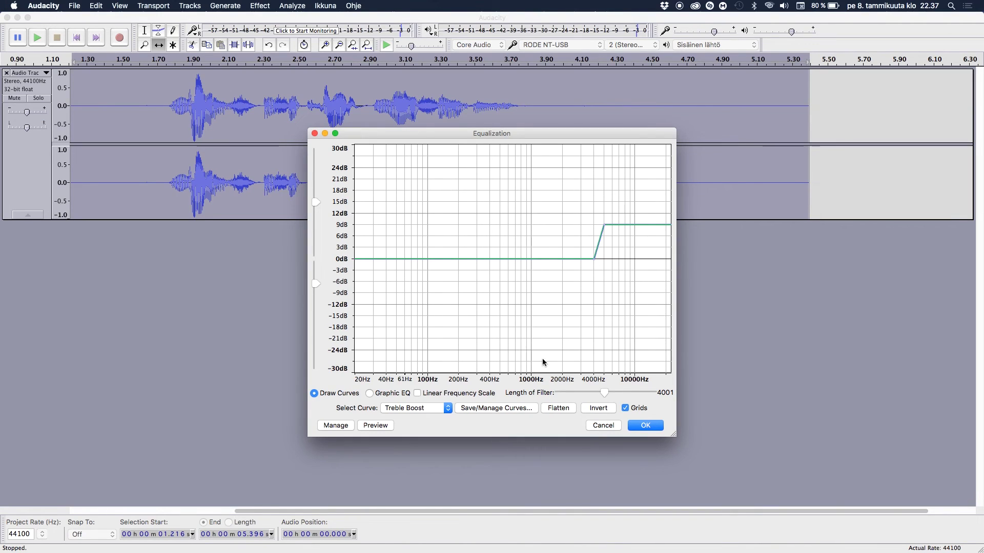
pyautogui.click(650, 426)
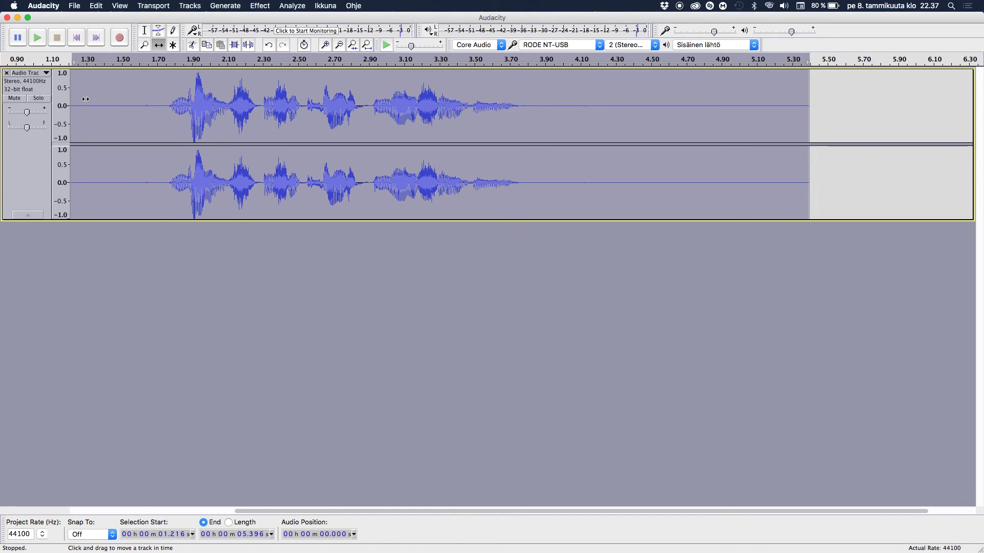
pyautogui.press('space')
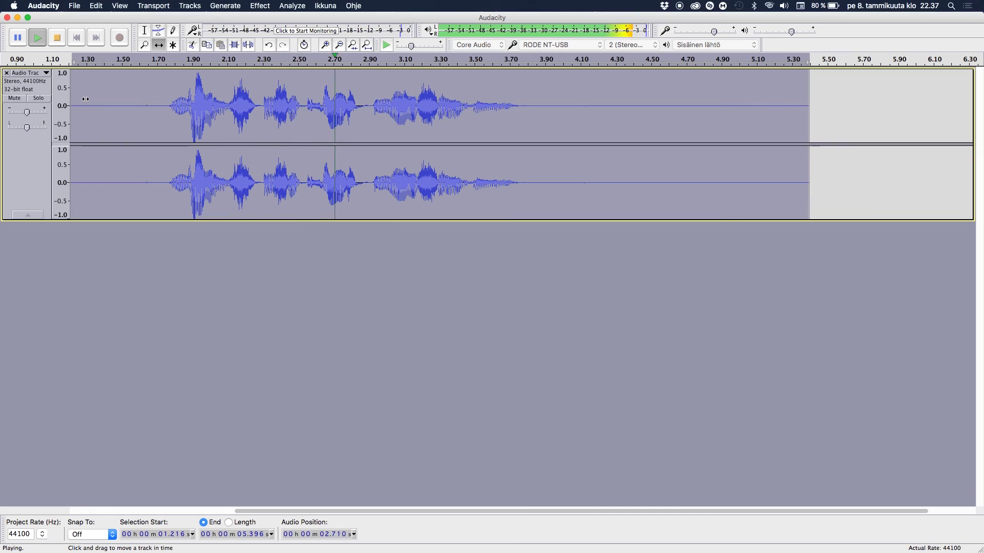
pyautogui.press('space')
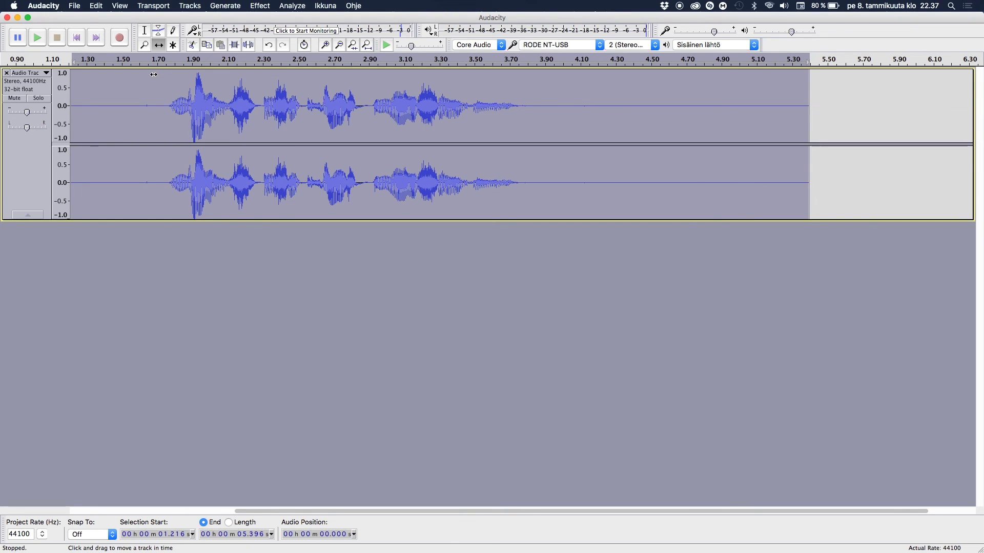
pyautogui.press('super+z')
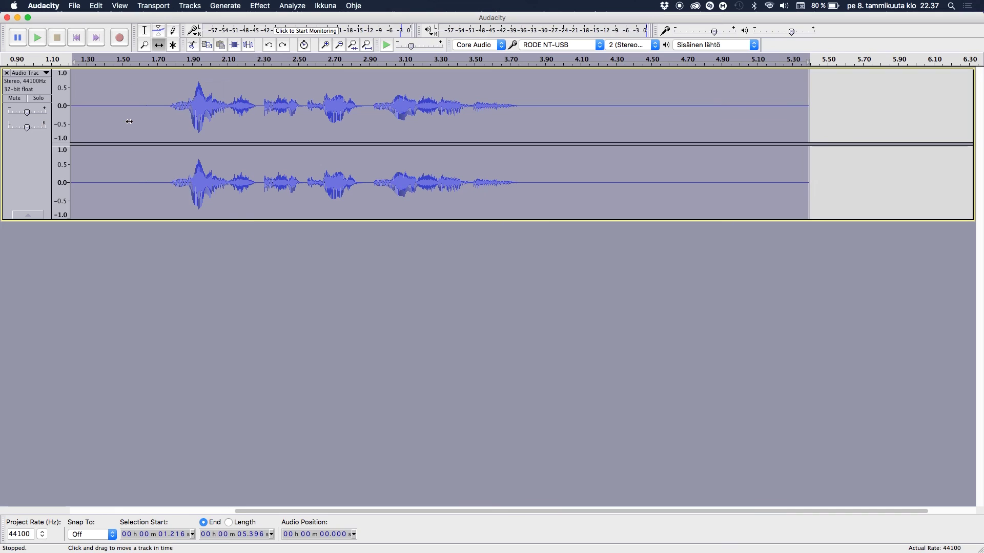
pyautogui.press('space')
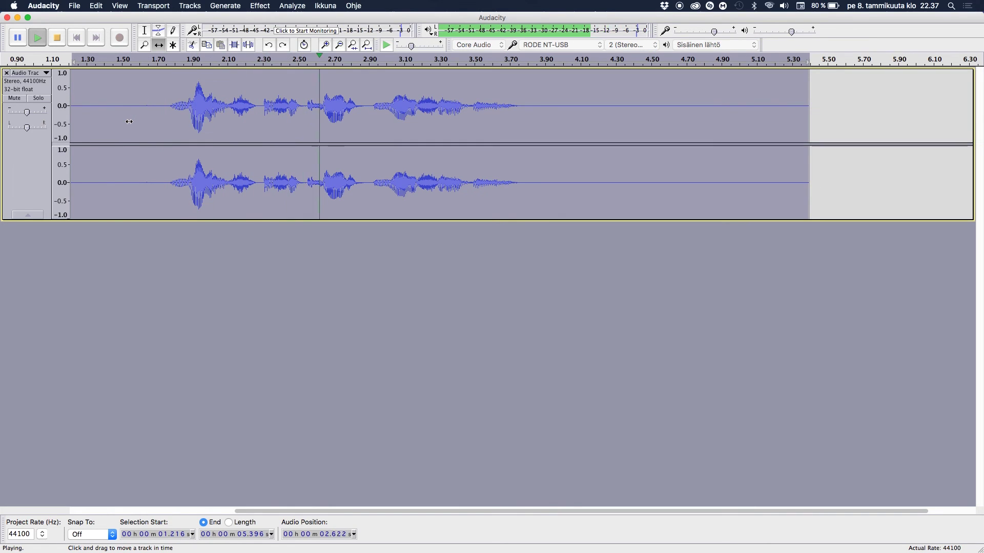
pyautogui.press('space')
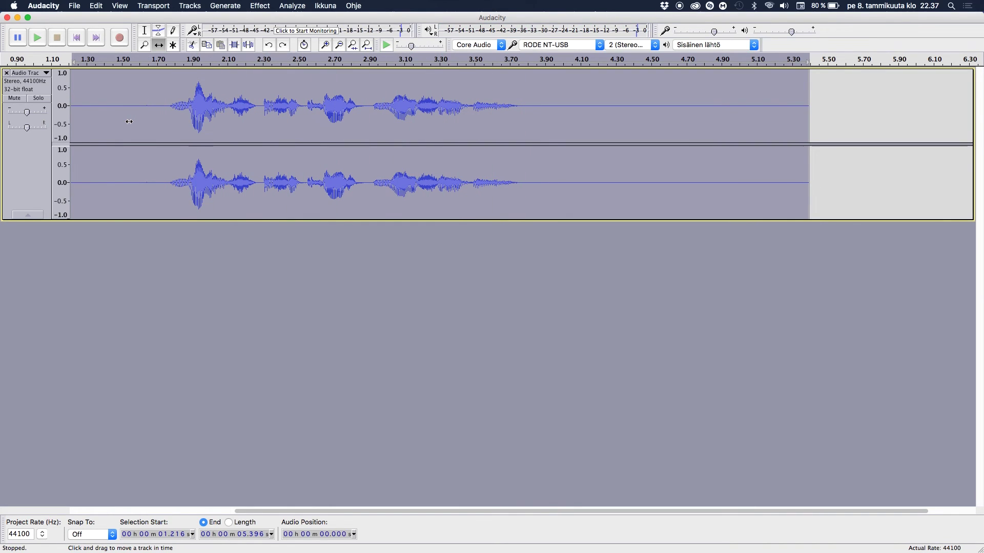
pyautogui.press('super+shift+z')
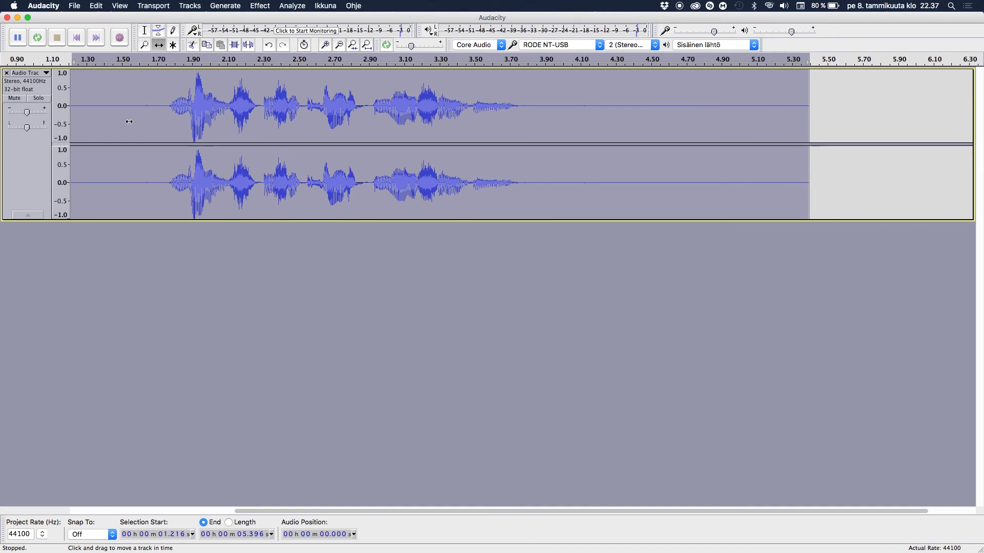
pyautogui.press('space')
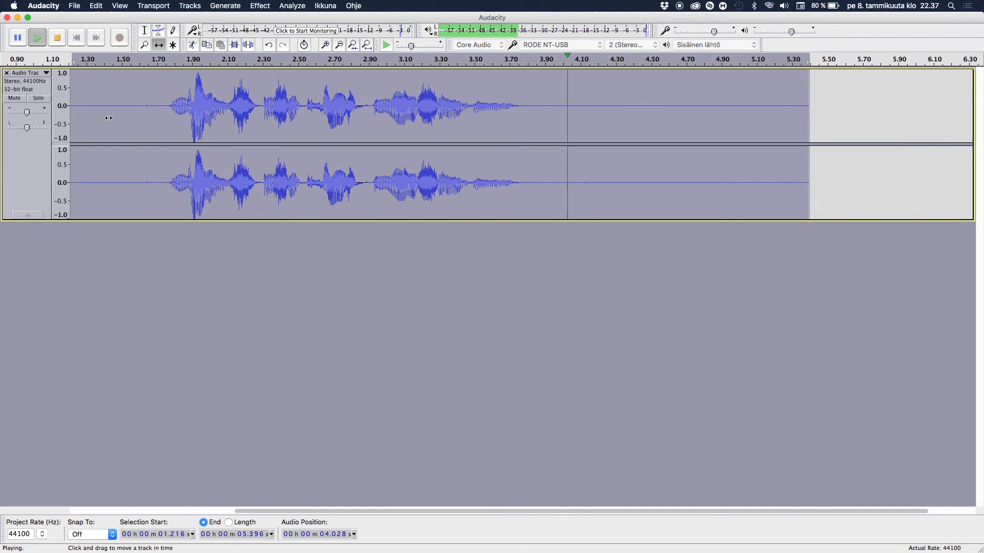
pyautogui.press('space')
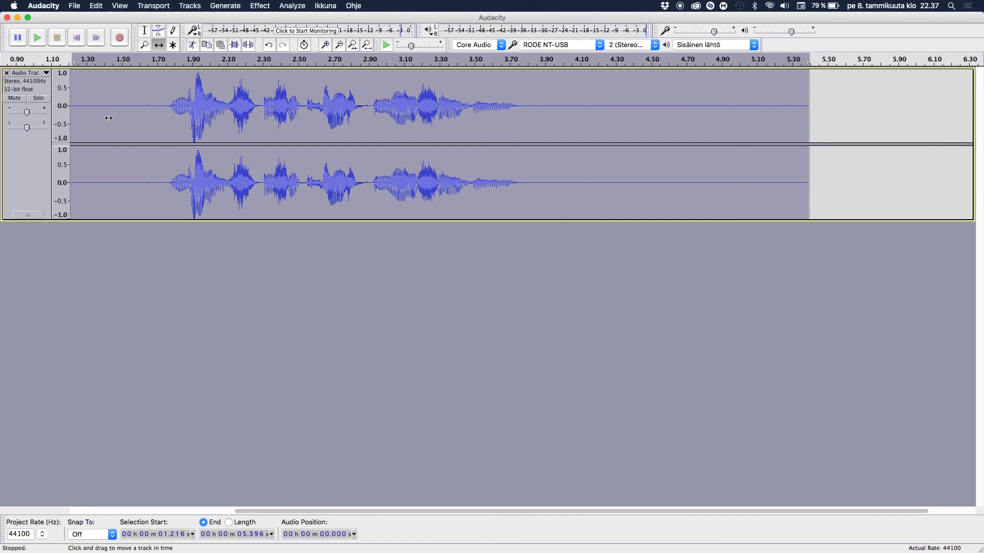